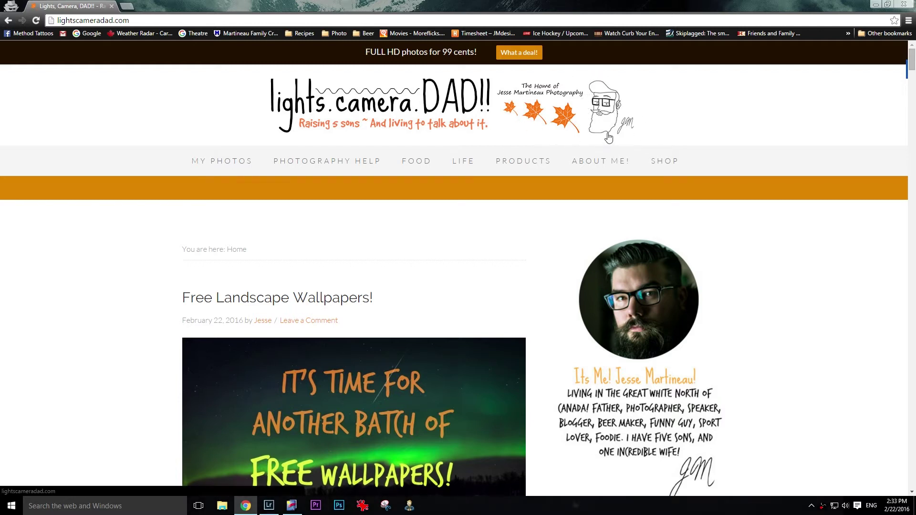
Switch to Lightroom and view the darker and brighter bracketed exposures of the colonnaded building.
mouse_move(285, 158)
left_click(876, 4)
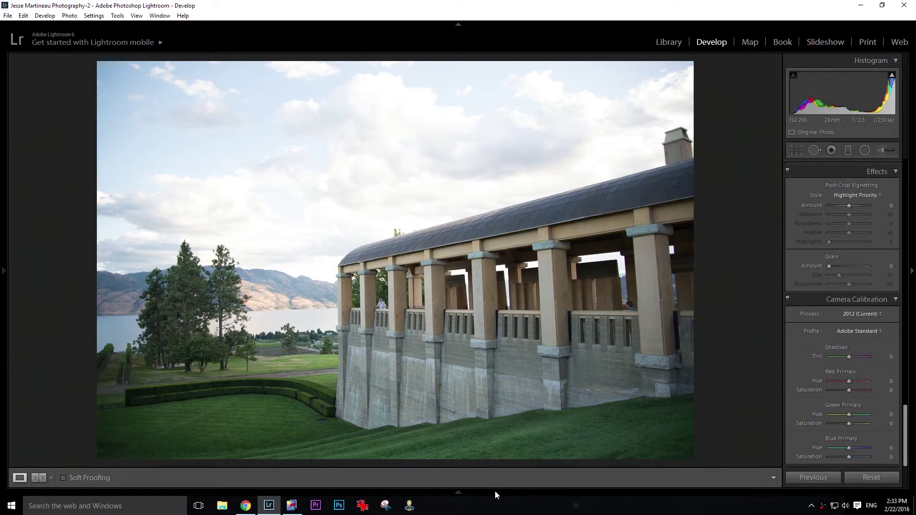
mouse_move(495, 491)
mouse_move(458, 495)
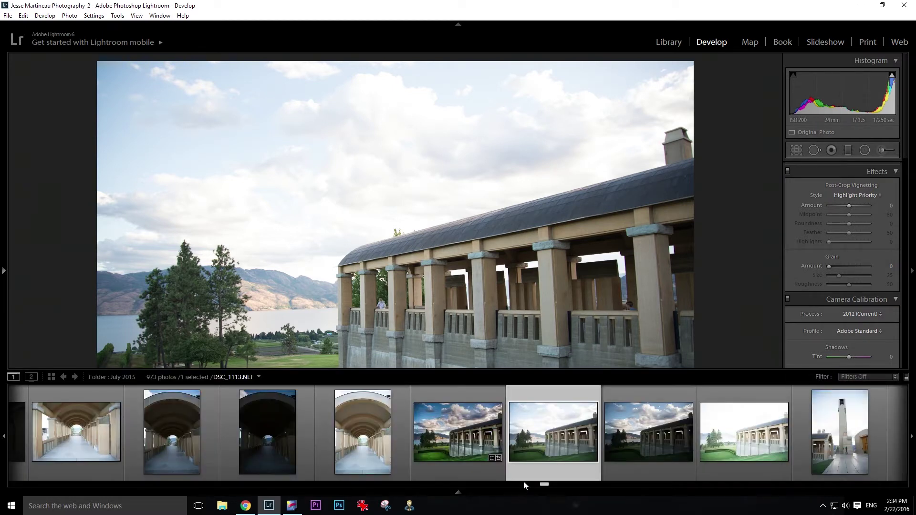
left_click(635, 441)
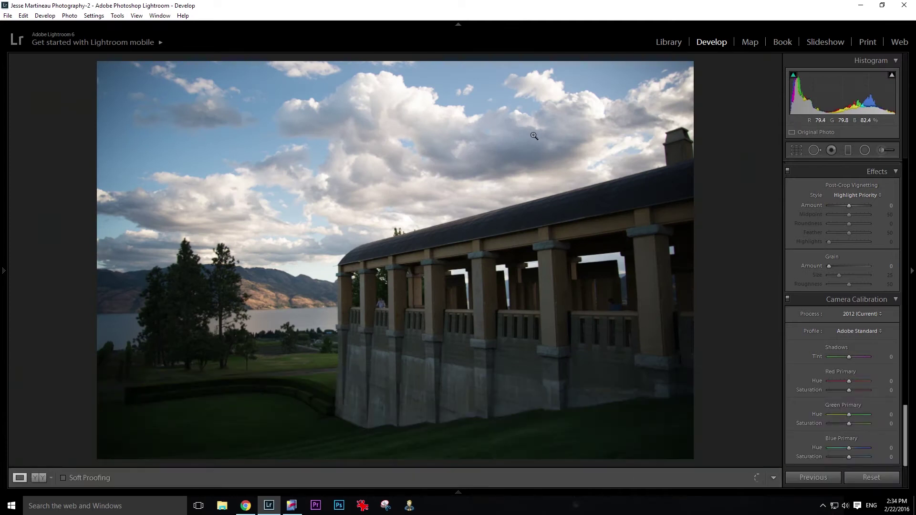
mouse_move(497, 492)
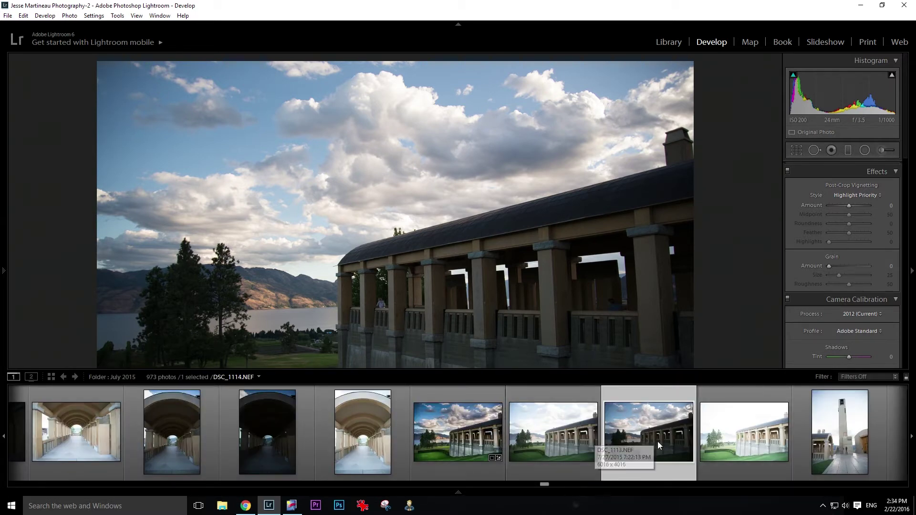
left_click(747, 423)
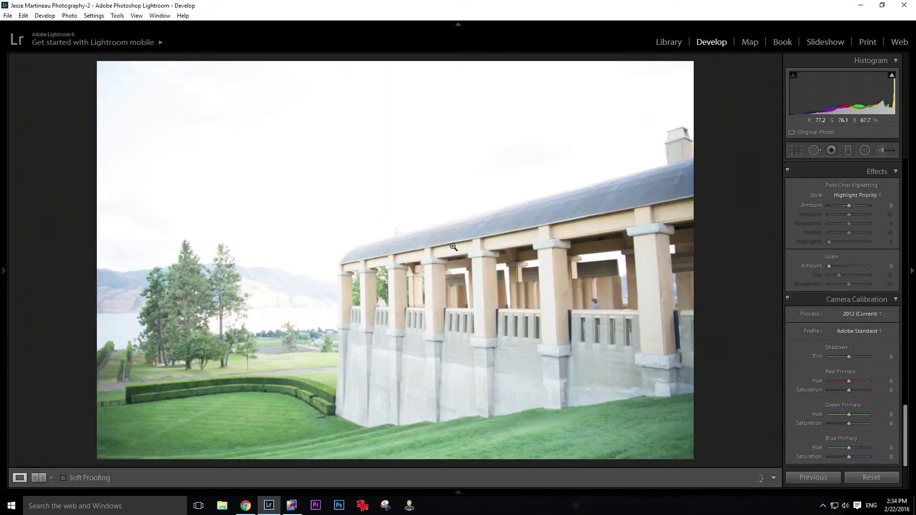
mouse_move(683, 488)
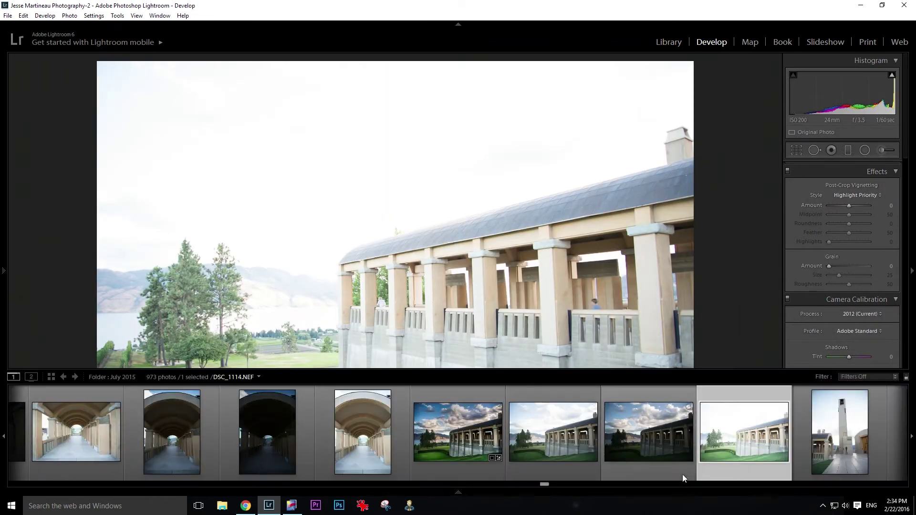
Compare the three bracketed exposures and the finished HDR version, checking sky detail, shadow detail and shutter speeds.
key("Left")
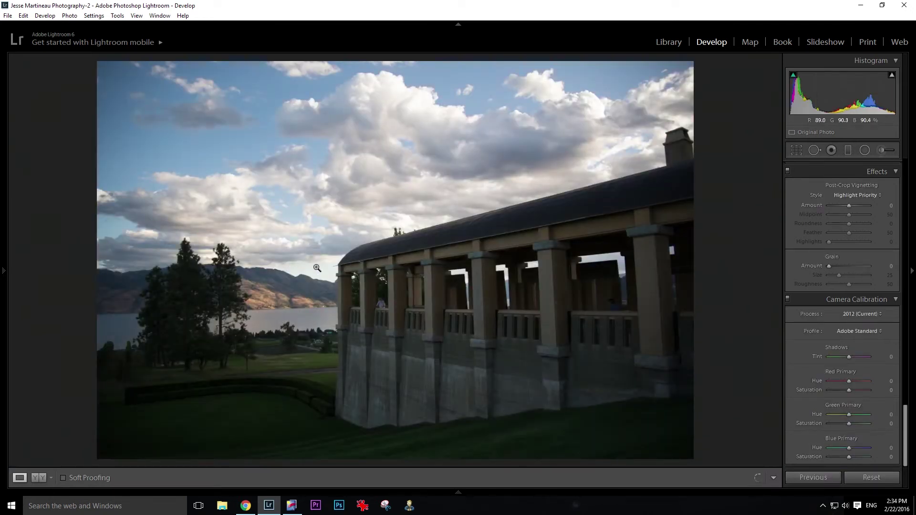
key("Right")
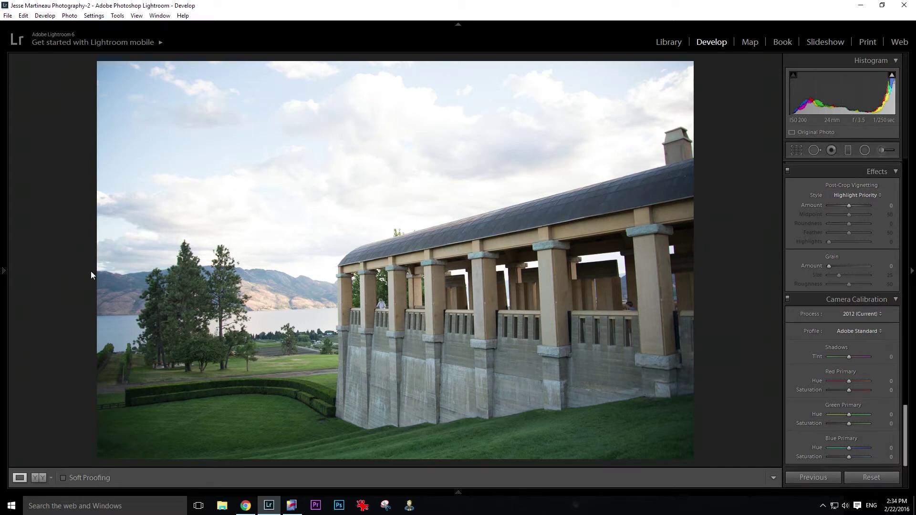
mouse_move(508, 493)
key("Right")
key("Right")
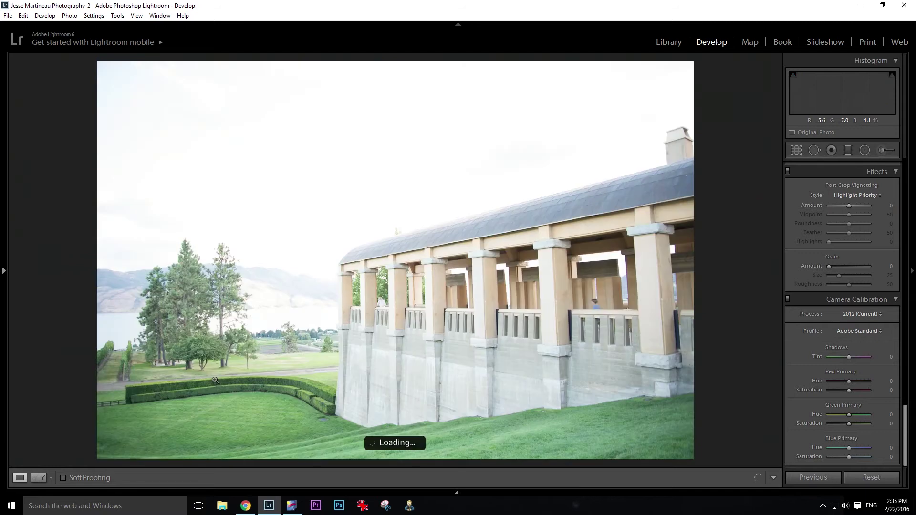
key("Right")
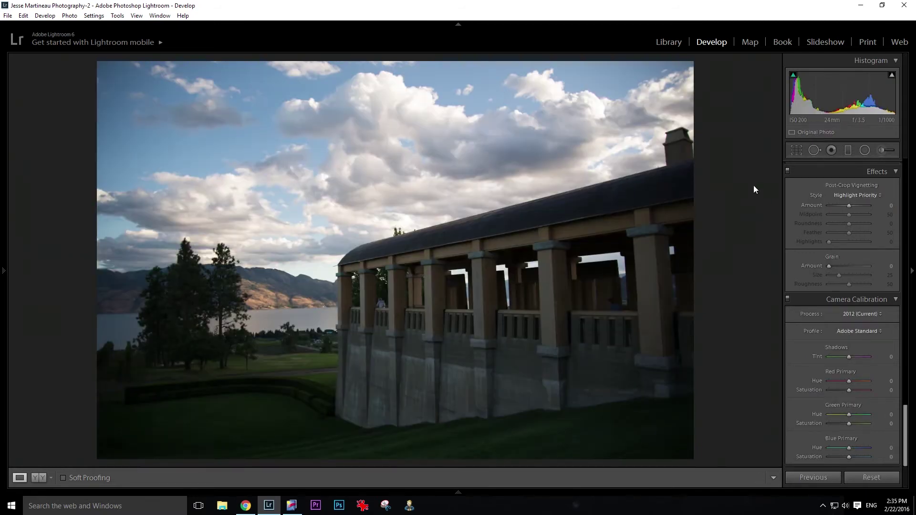
key("Right")
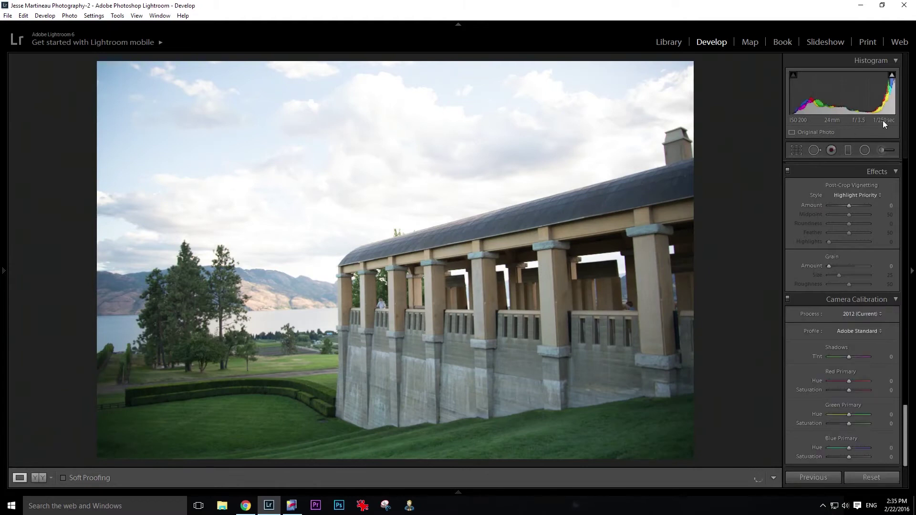
key("Right")
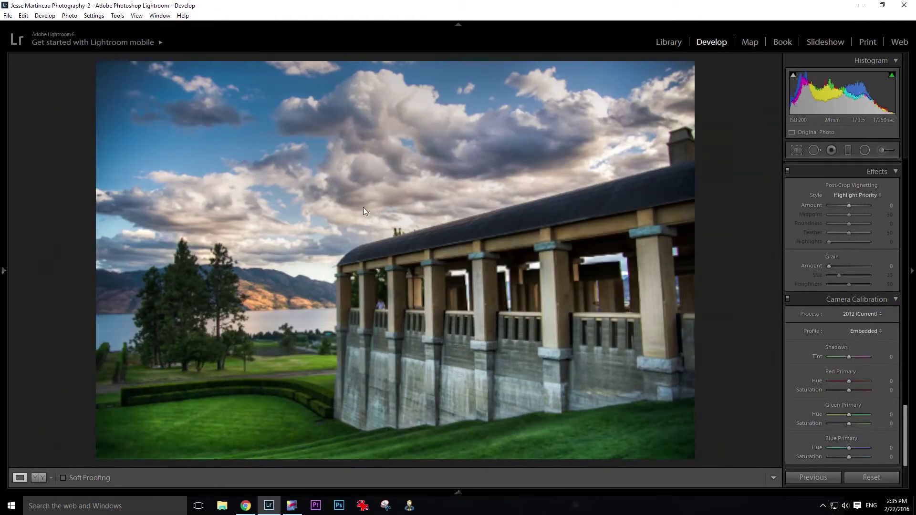
key("Right")
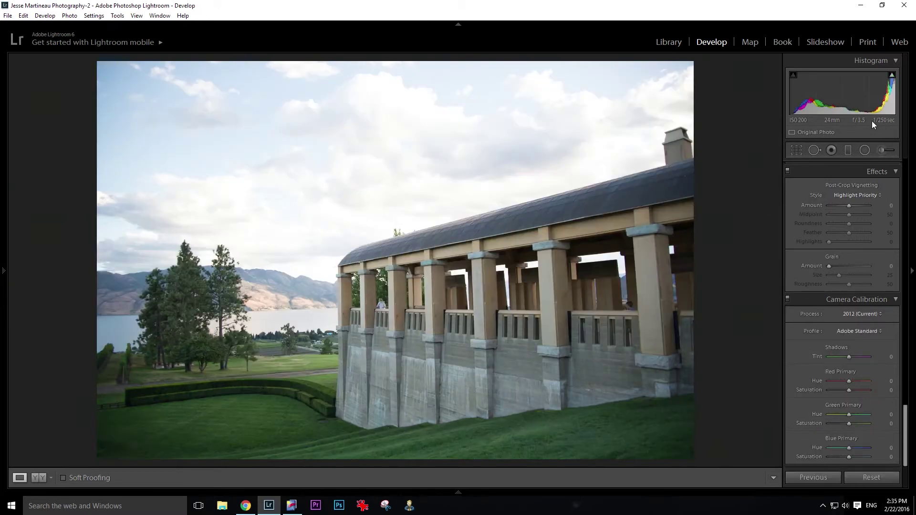
mouse_move(644, 493)
key("Right")
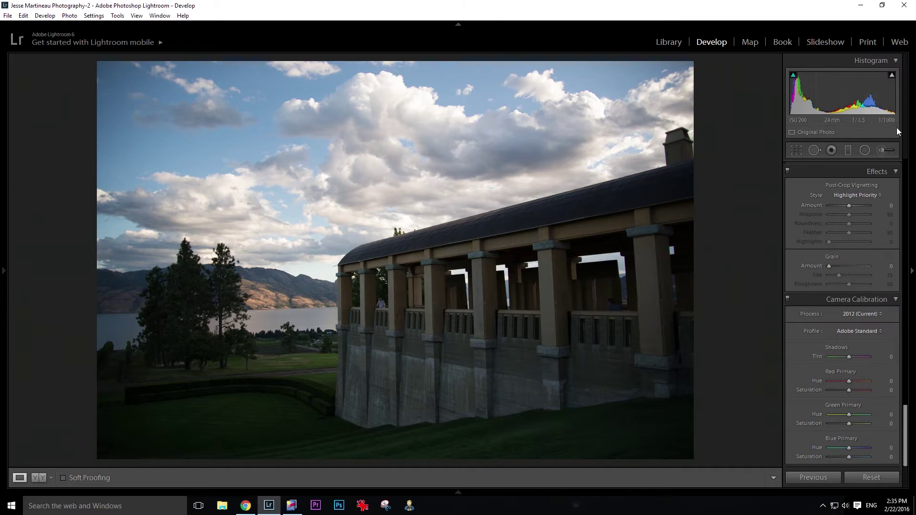
key("Right")
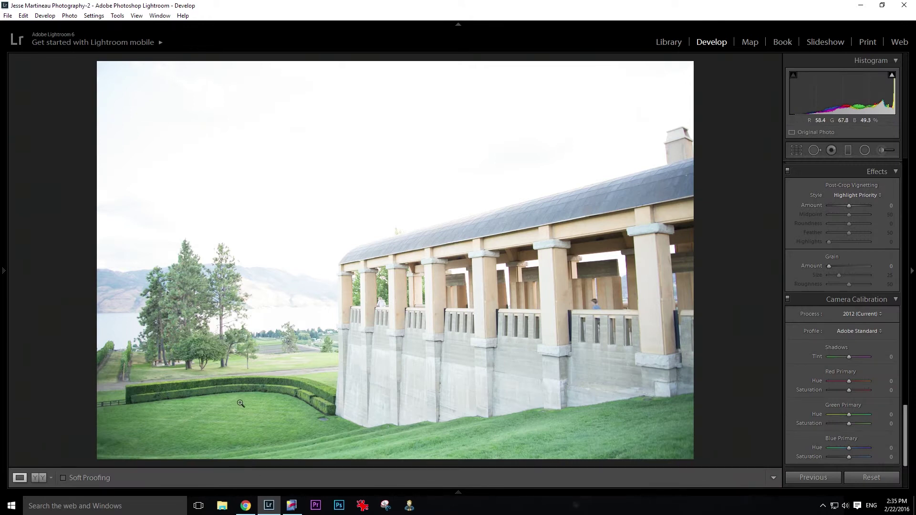
Switch to Photomatix Pro, tuck its Workflow Shortcuts window into the corner, and return to Lightroom.
left_click(291, 507)
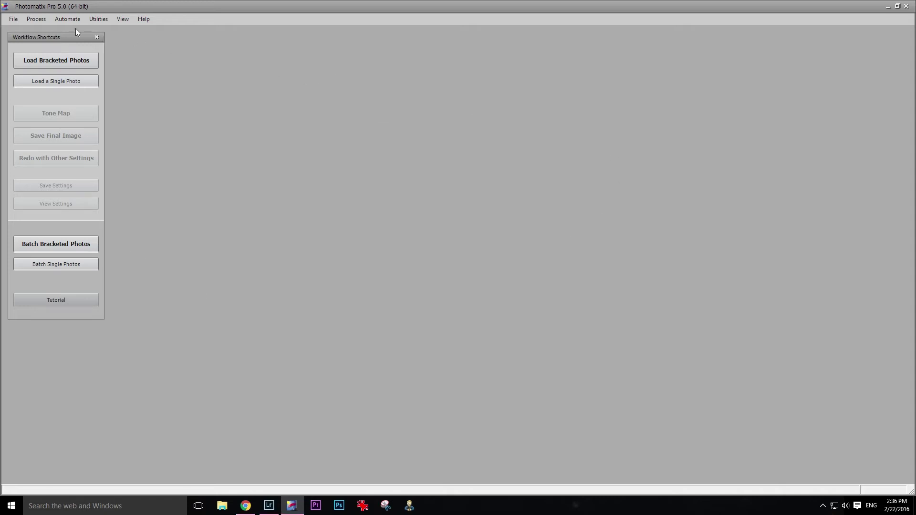
left_click_drag(27, 35, 28, 36)
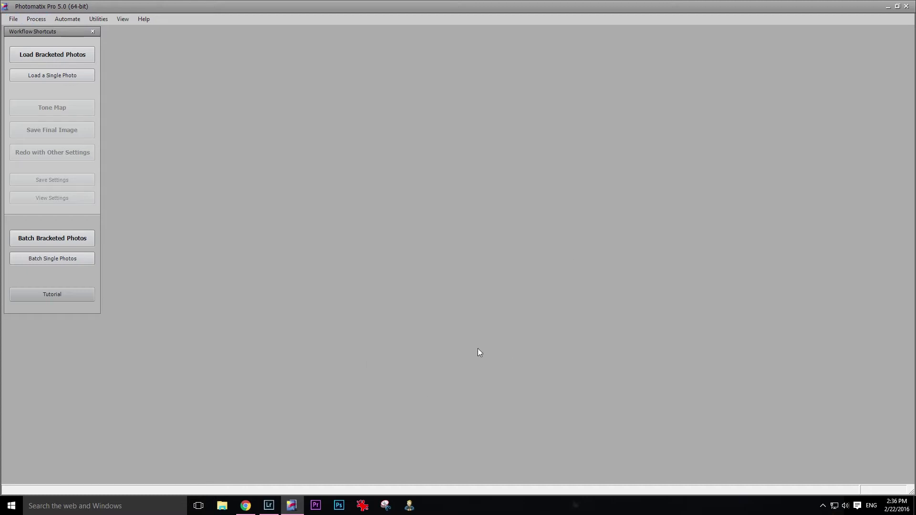
left_click(269, 505)
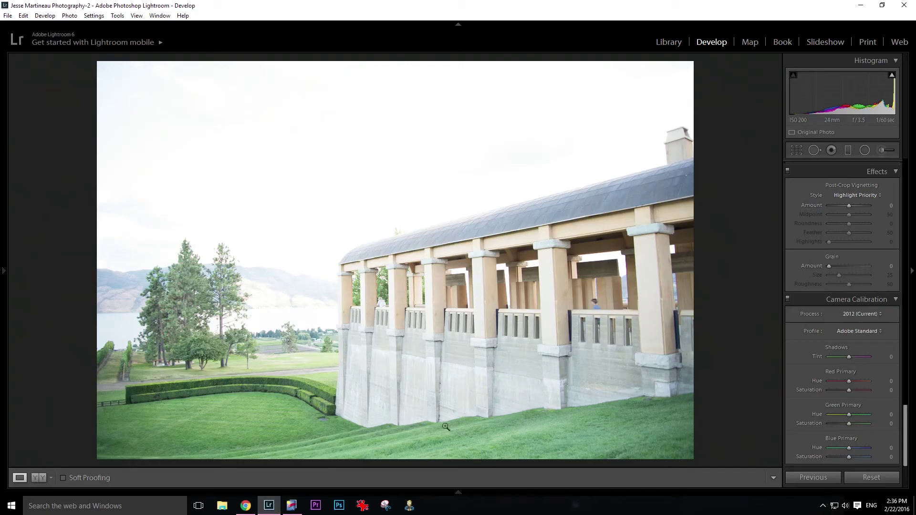
Select the three bracketed building photos, DSC_1113 to DSC_1115, and start exporting them to Photomatix Pro.
left_click(302, 448, "shift")
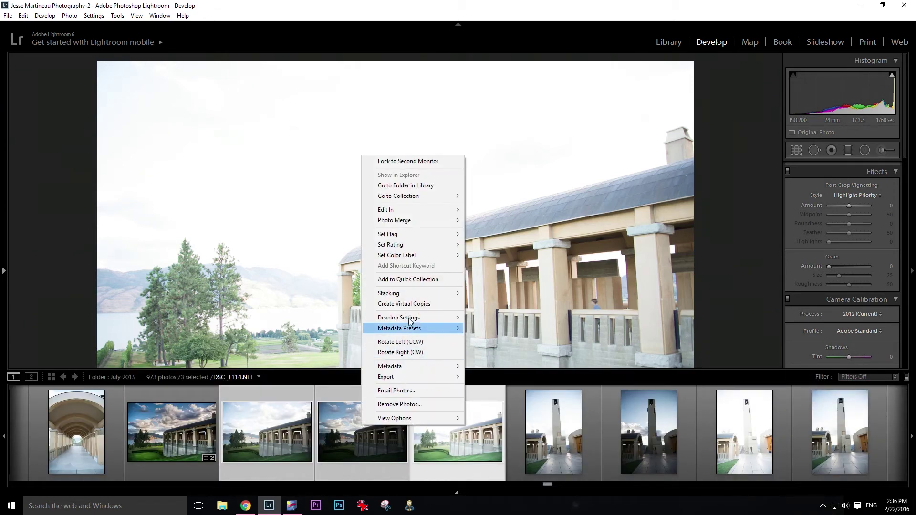
mouse_move(420, 220)
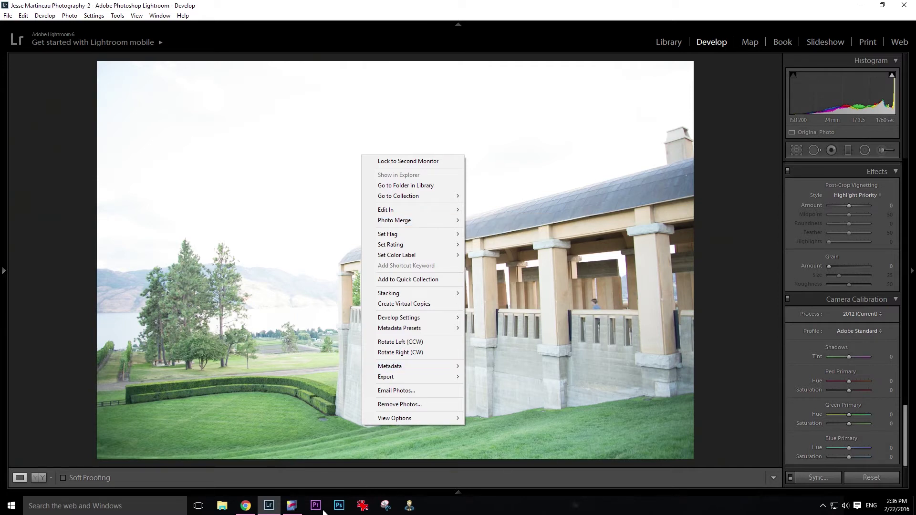
left_click(483, 490)
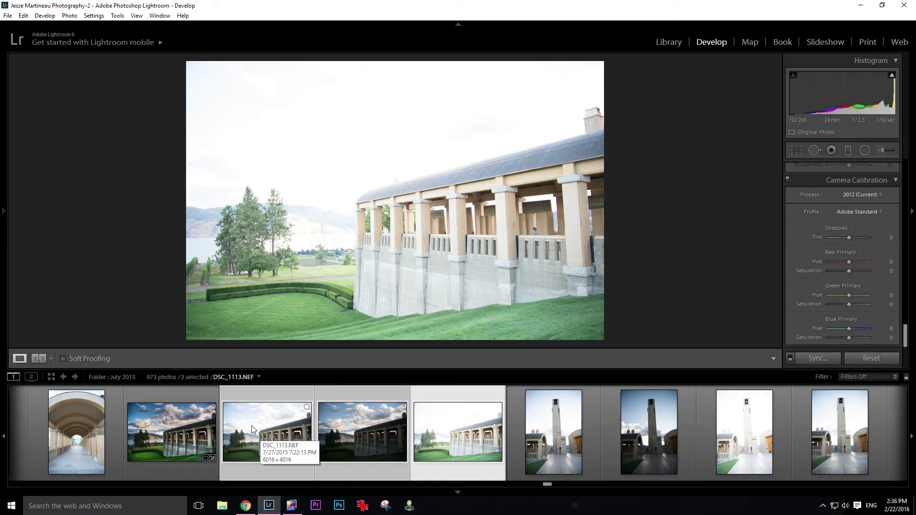
right_click(253, 430)
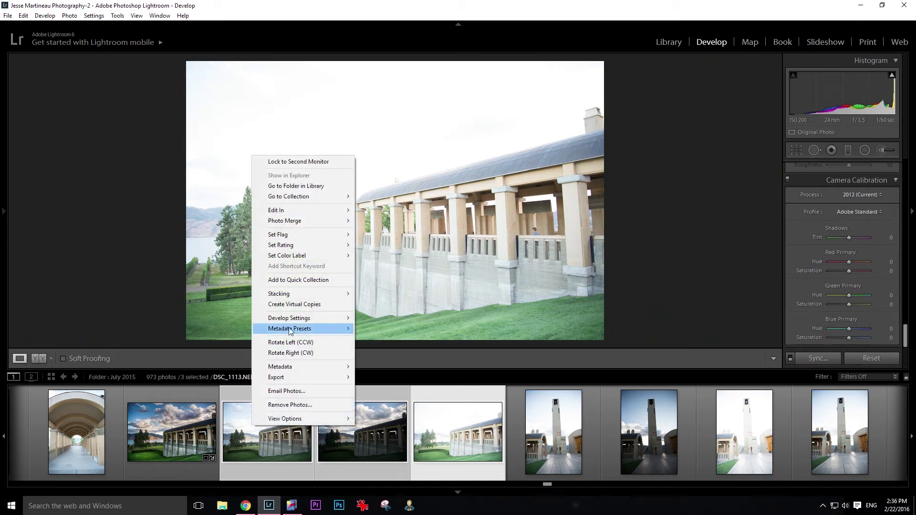
mouse_move(320, 213)
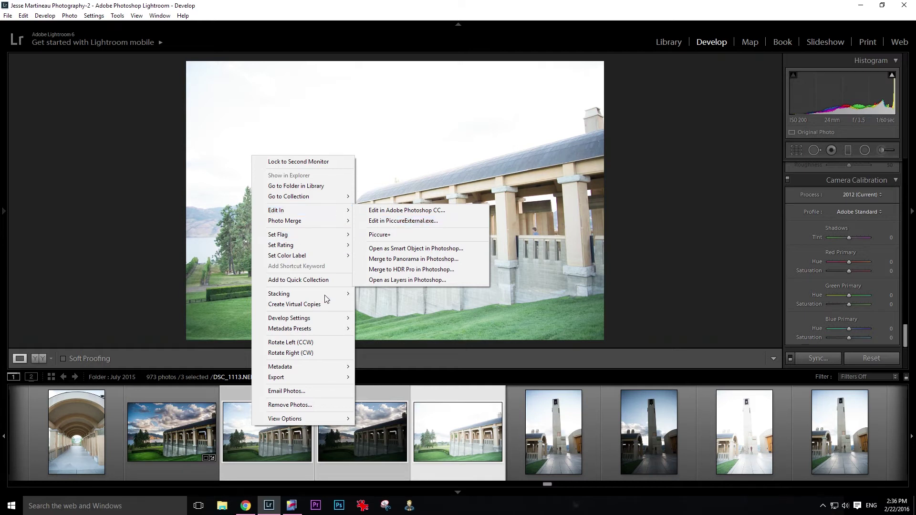
mouse_move(334, 377)
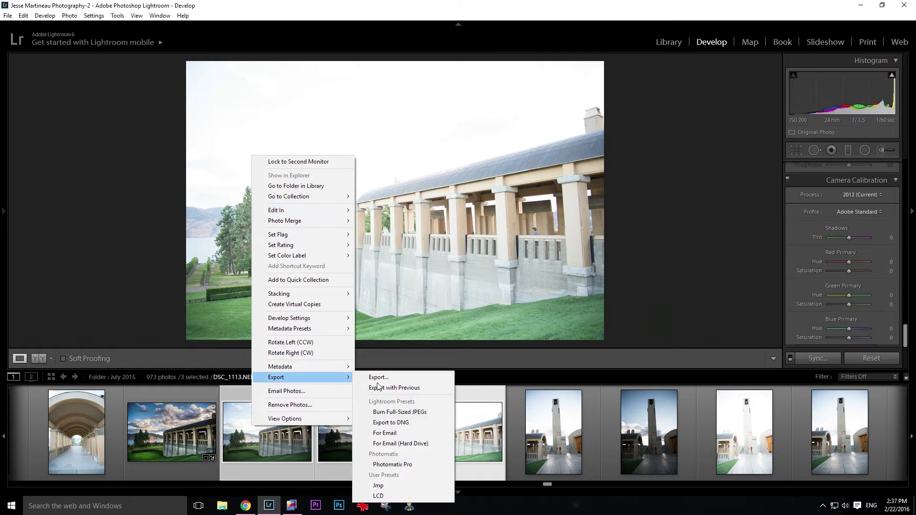
left_click(395, 465)
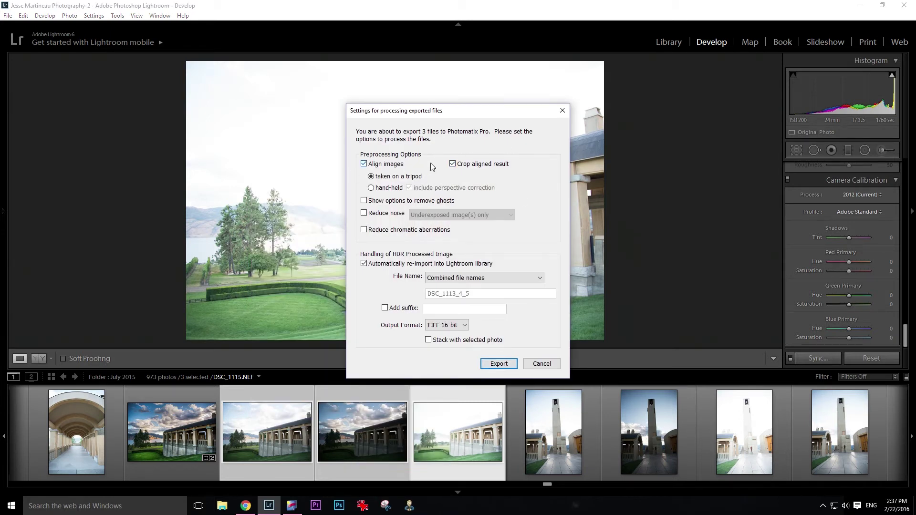
Set image alignment to hand-held with perspective correction and export the three files for HDR processing.
mouse_move(366, 167)
left_click(389, 189)
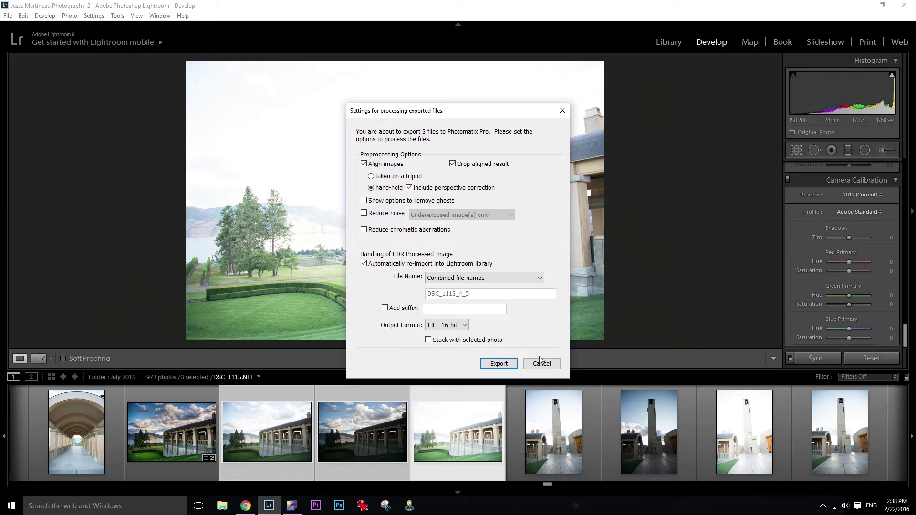
left_click(499, 364)
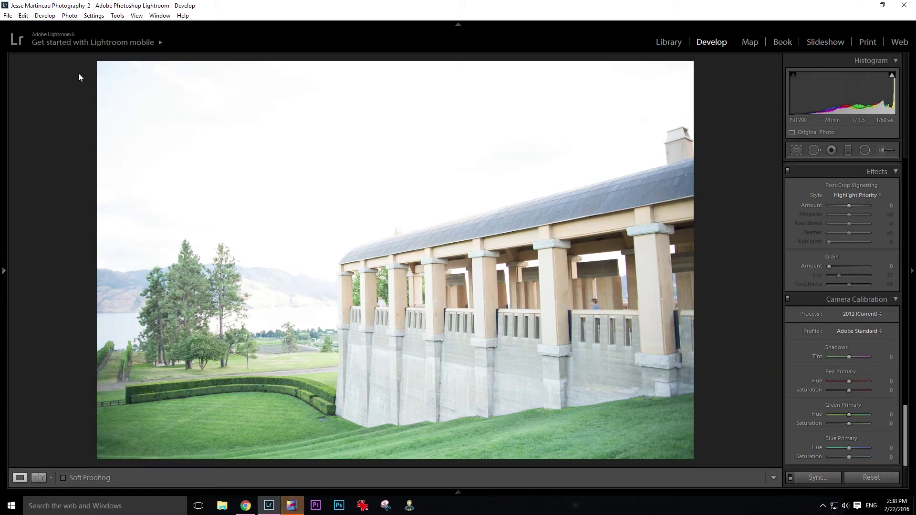
Switch to Photomatix Pro, compare the merged image with the source exposures in Lightroom, and review the Details Enhancer settings.
left_click(292, 508)
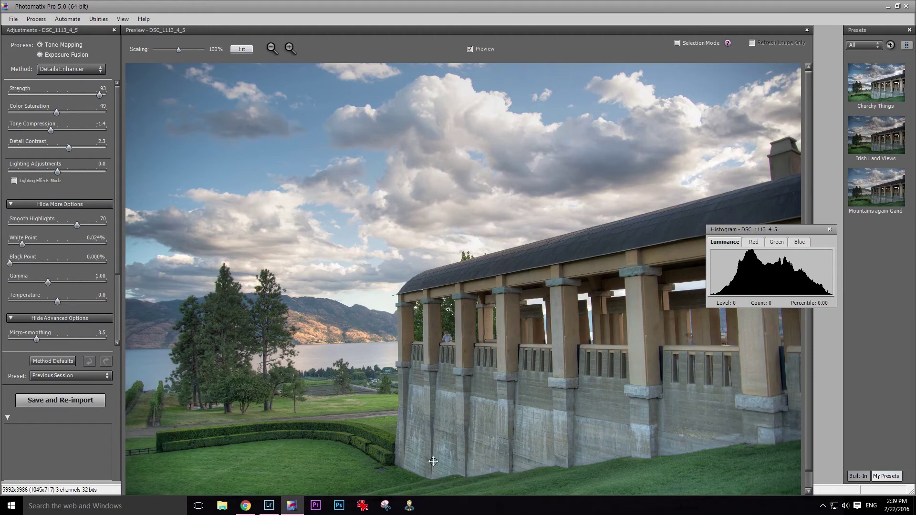
left_click(268, 507)
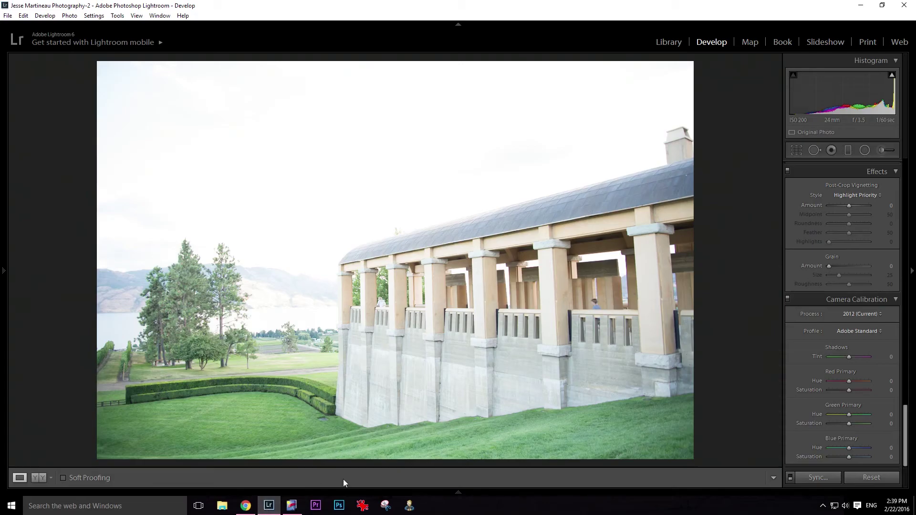
mouse_move(377, 490)
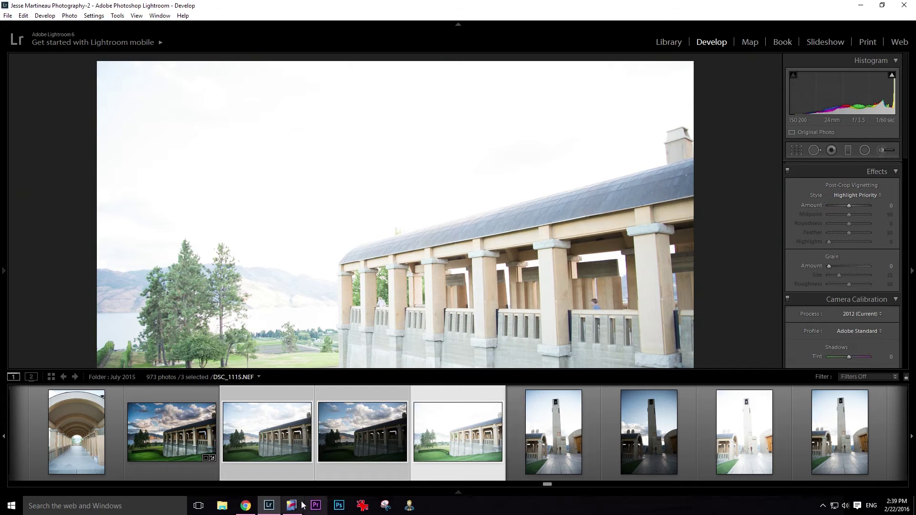
left_click(300, 461)
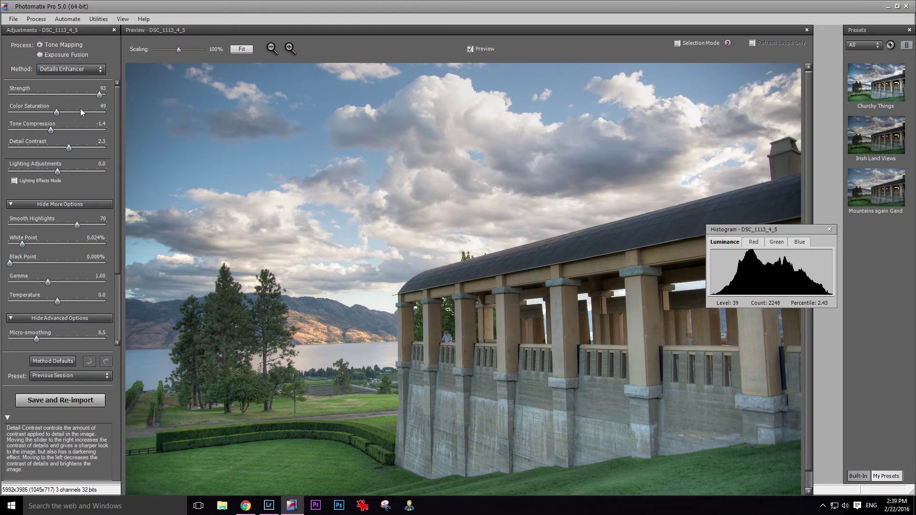
scroll(47, 294, "down", 3)
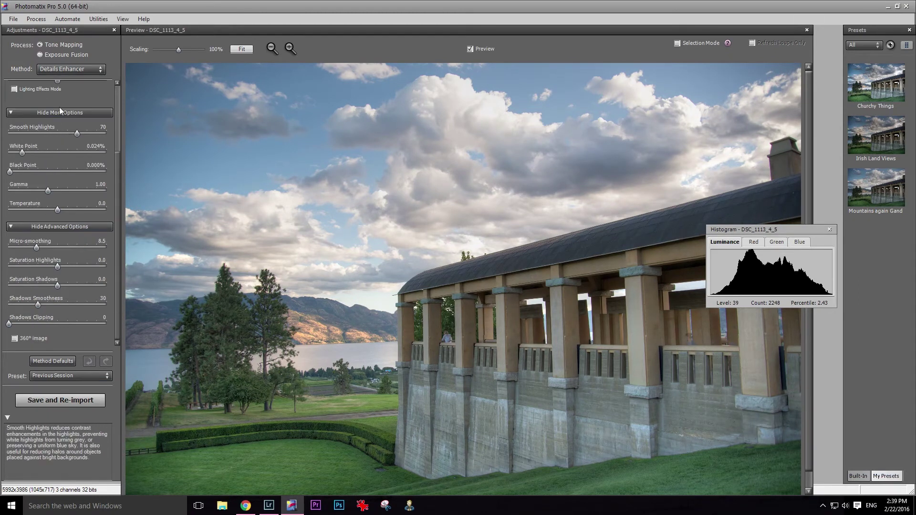
scroll(68, 249, "up", 3)
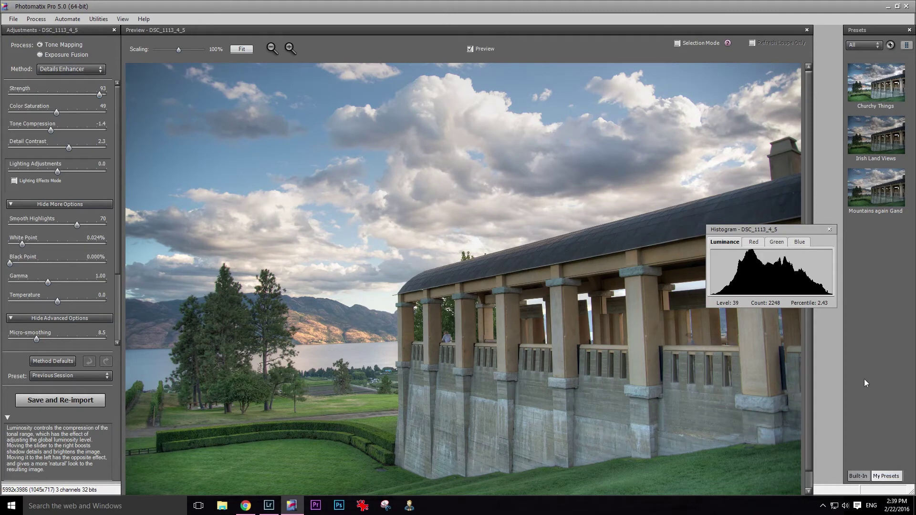
Compare the Churchy Things and Irish Land Views presets, apply Mountains again Gandalf, and look over its settings.
left_click(880, 92)
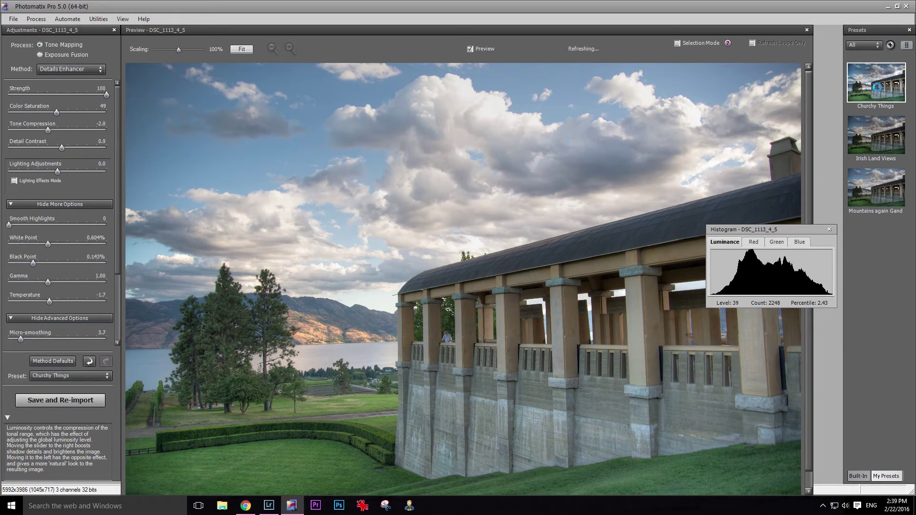
left_click(881, 148)
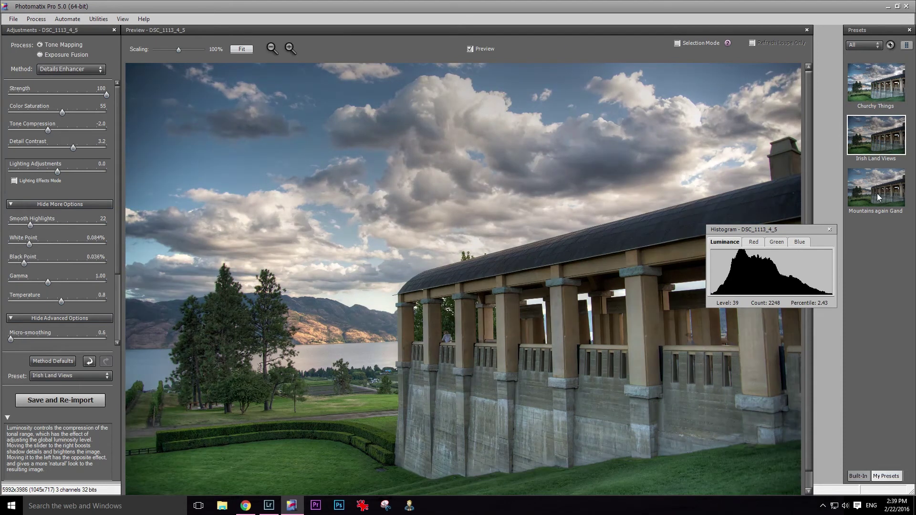
left_click(879, 195)
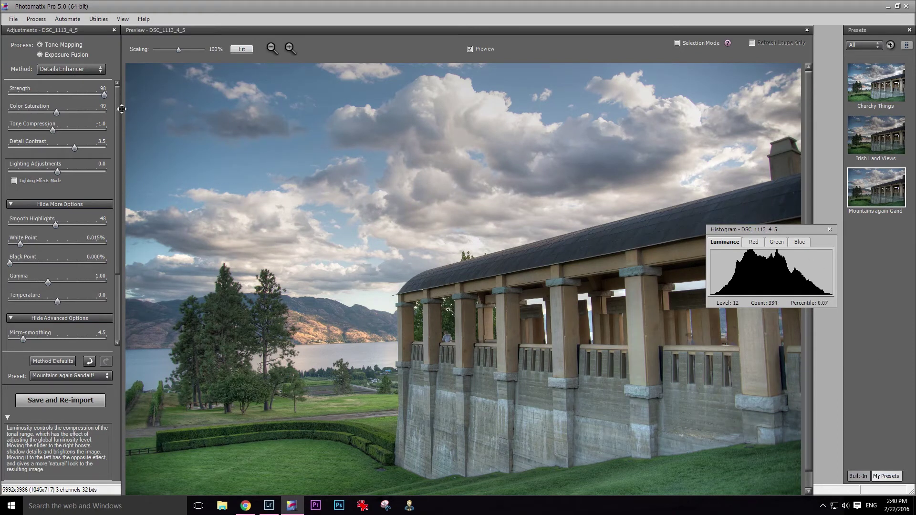
scroll(51, 142, "down", 3)
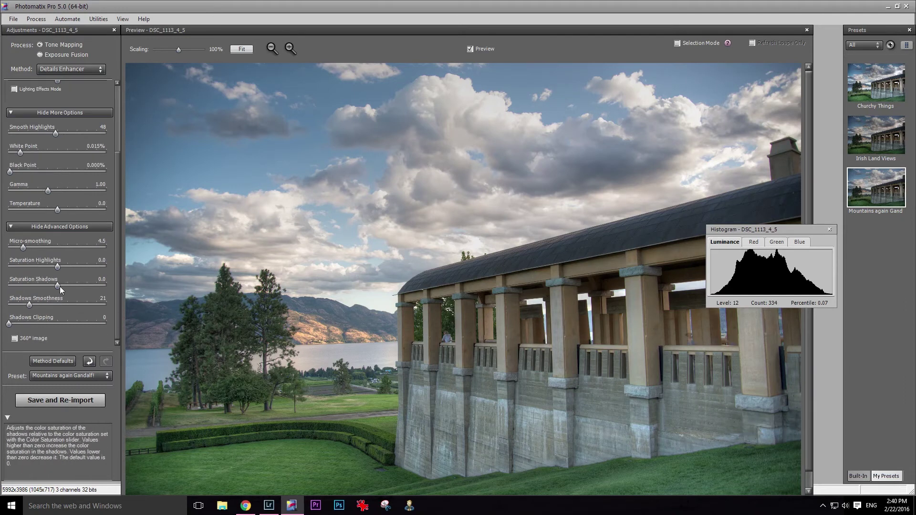
scroll(90, 216, "up", 3)
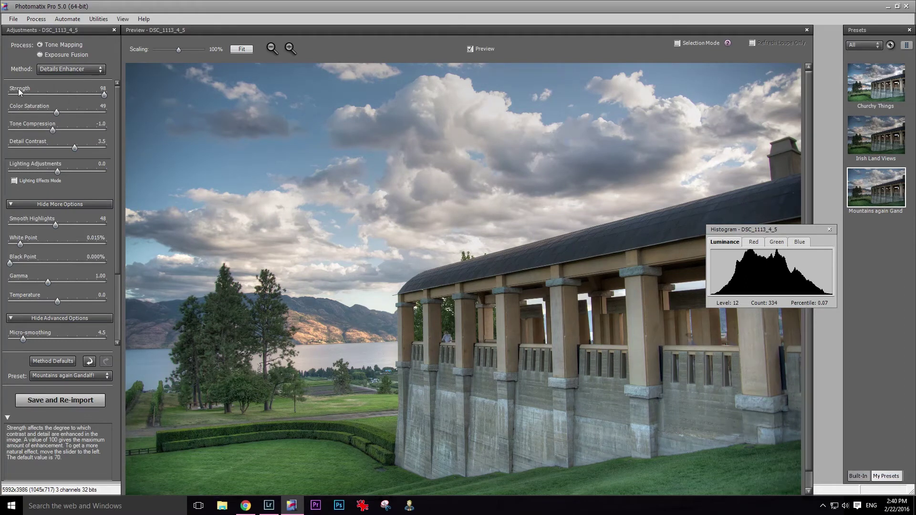
Compare the image at strength 100 and 81 and set the strength to 96.
left_click_drag(42, 93, 26, 93)
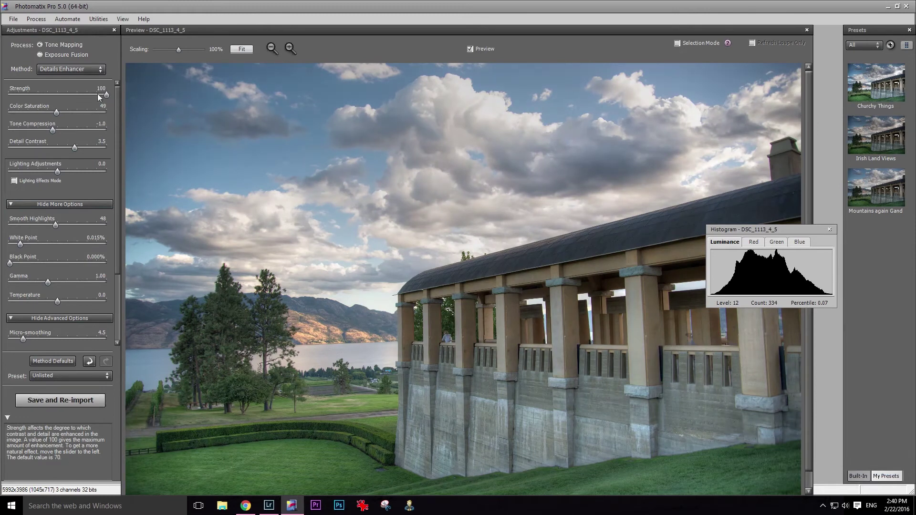
left_click(88, 96)
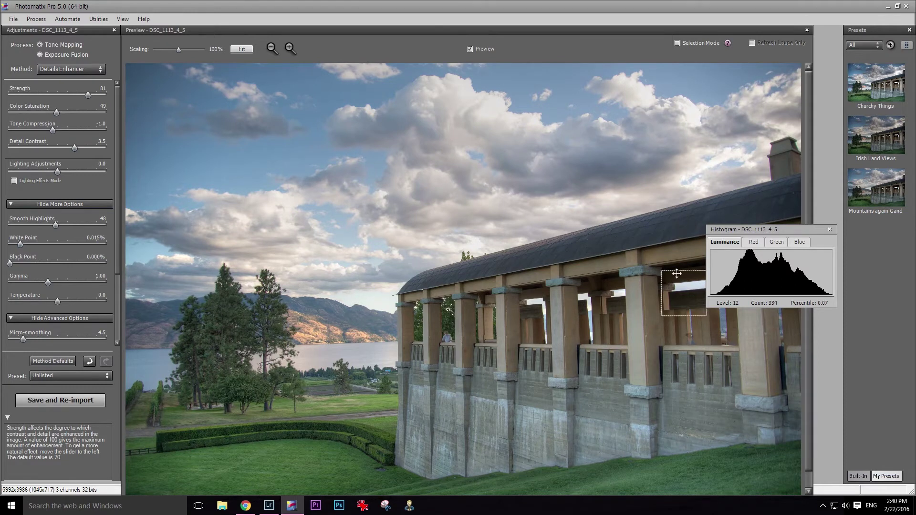
left_click_drag(87, 94, 102, 95)
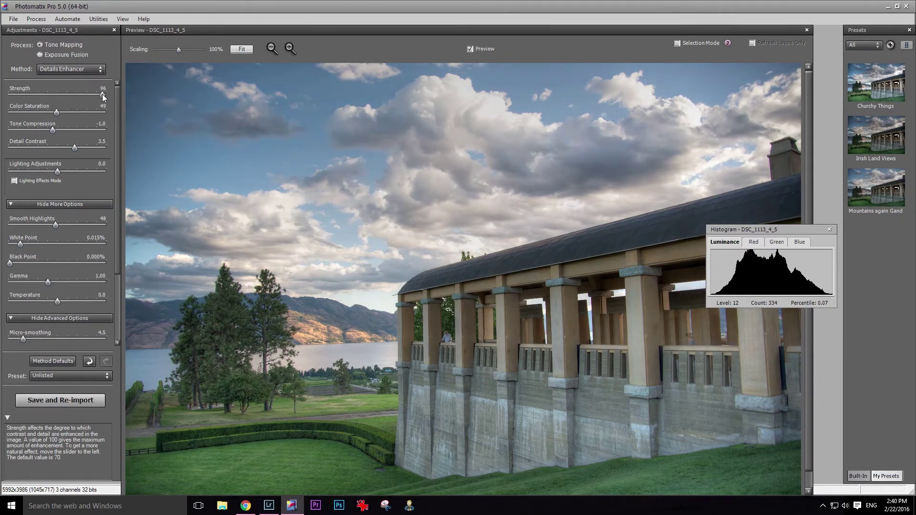
Try different color saturation levels on the image and return the saturation to 49.
scroll(568, 315, "down", 1)
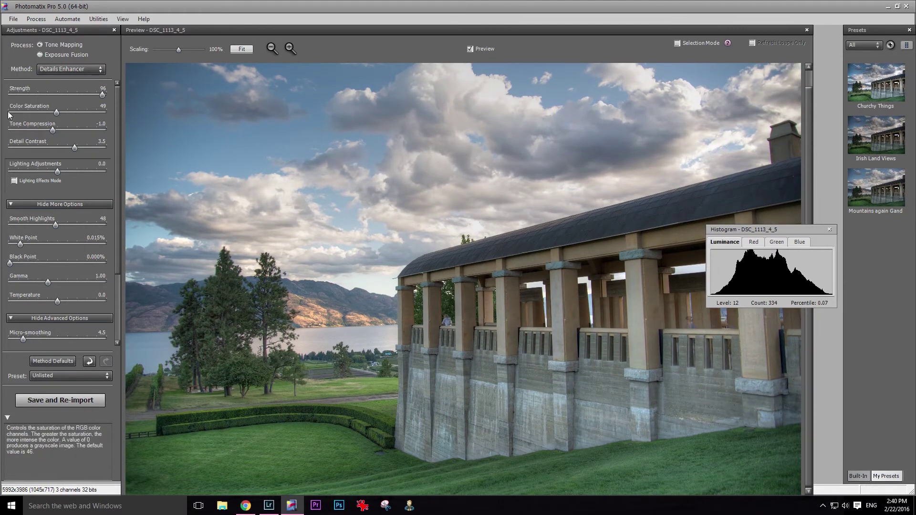
left_click(75, 112)
left_click(61, 112)
left_click(56, 111)
Compare tone compression near both extremes, such as -9.7 and 10.0, and bring it to 0.2.
left_click(11, 130)
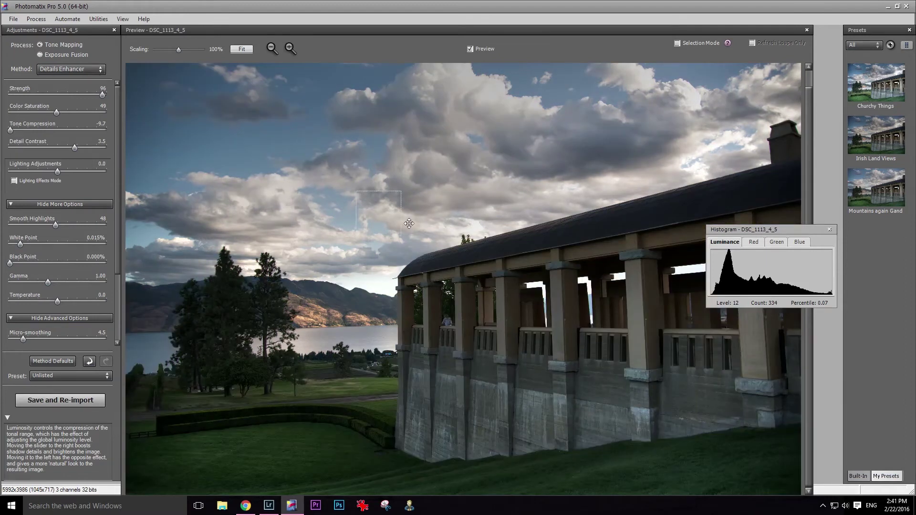
left_click(103, 130)
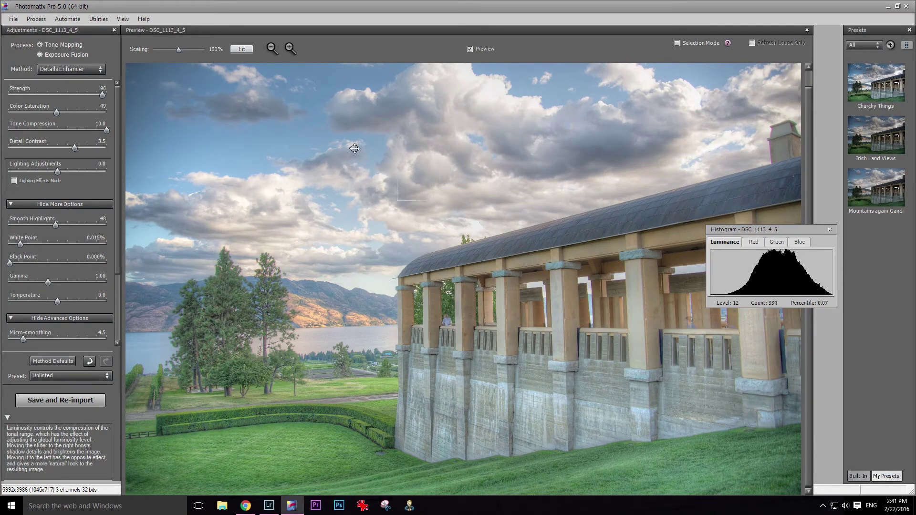
left_click(55, 130)
left_click(55, 129)
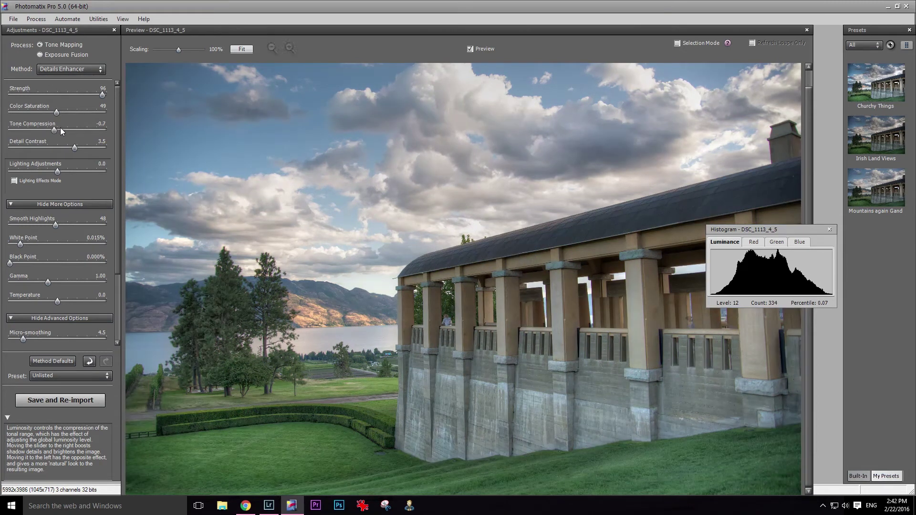
left_click(14, 129)
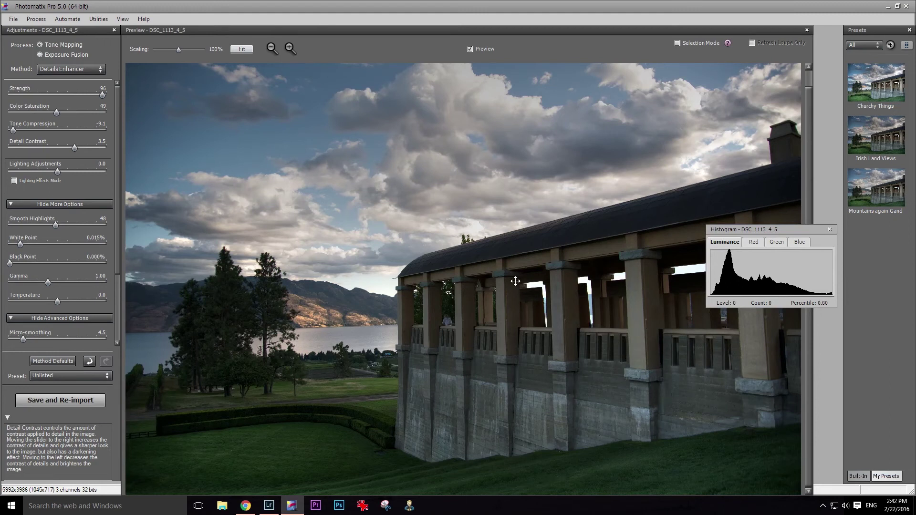
left_click(105, 129)
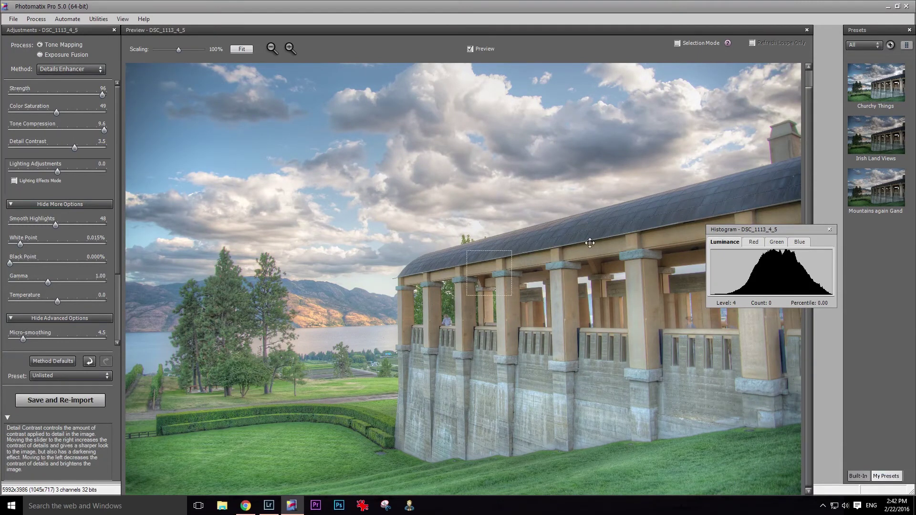
left_click(53, 128)
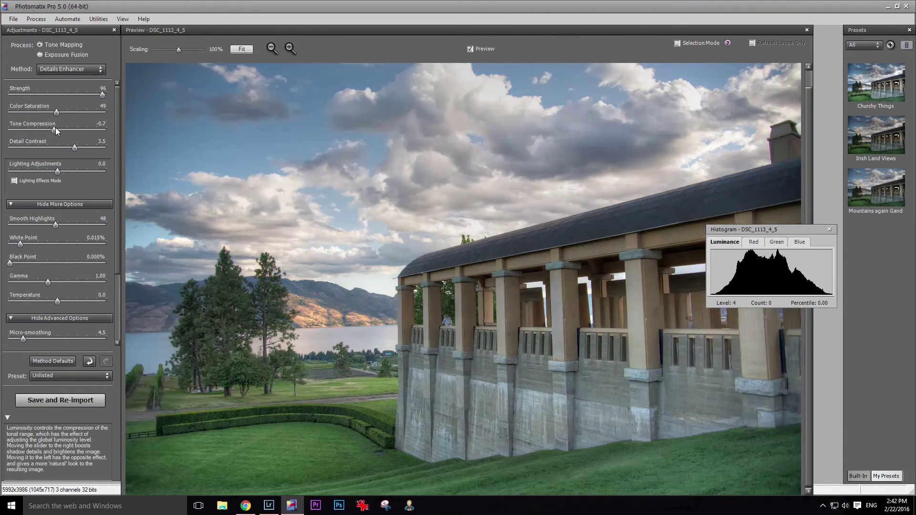
left_click_drag(56, 131, 60, 133)
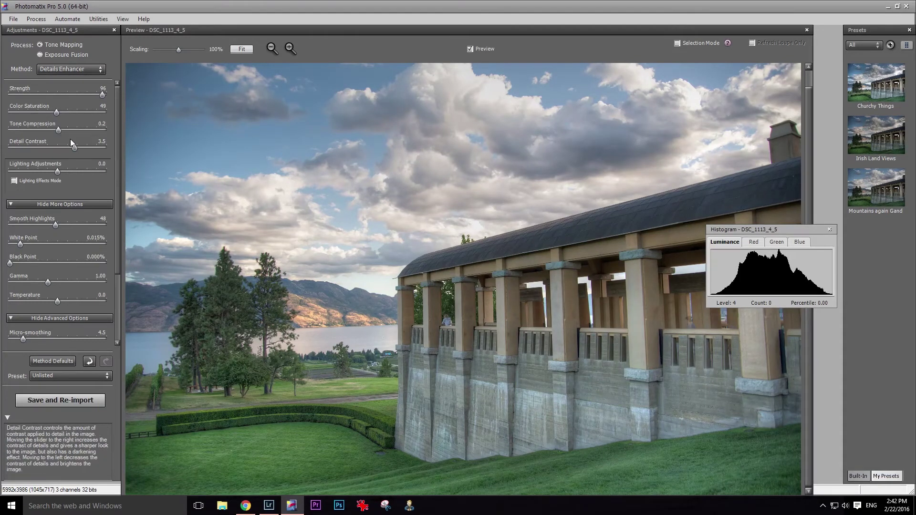
Test detail contrast and tone compression at their extremes, and set detail contrast to 1.8 and tone compression to -0.2.
left_click(18, 148)
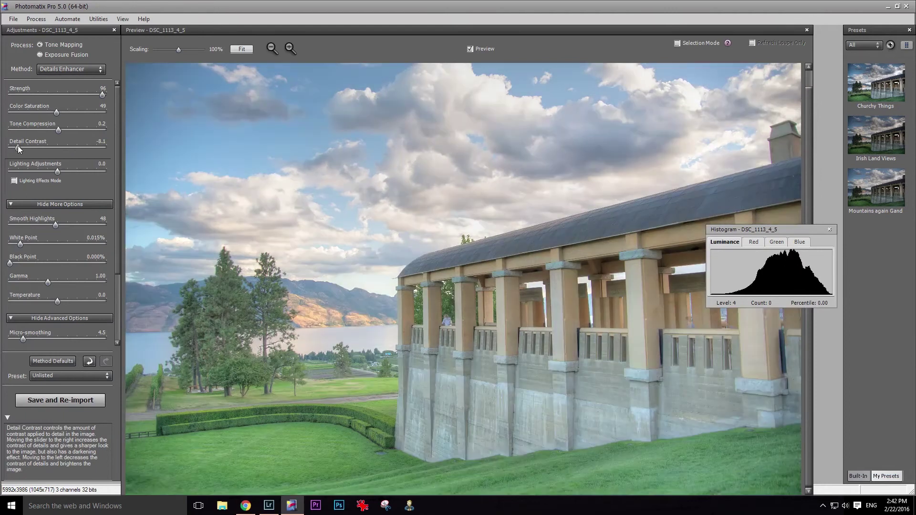
left_click(105, 130)
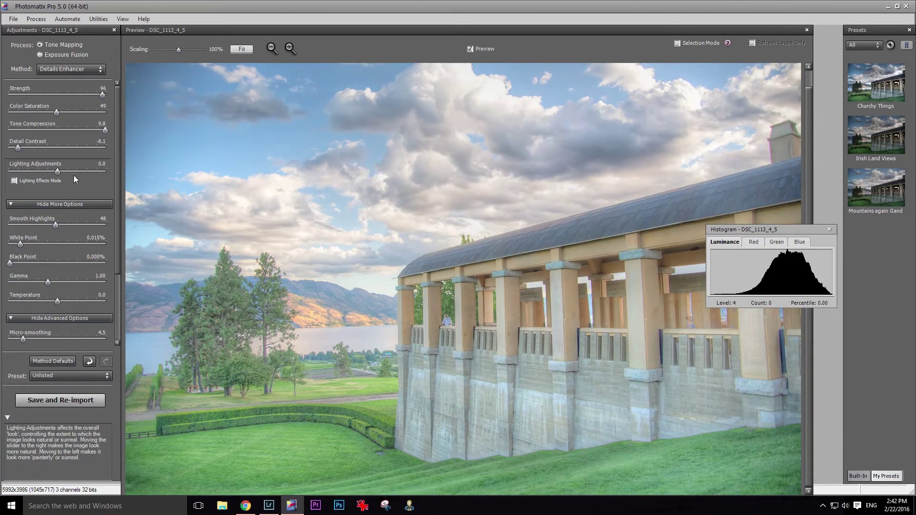
left_click(103, 148)
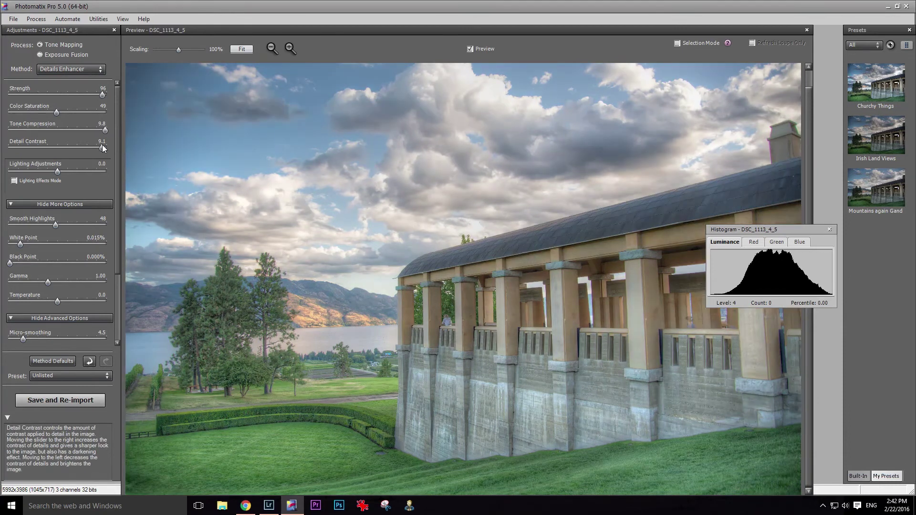
left_click(52, 147)
left_click(57, 130)
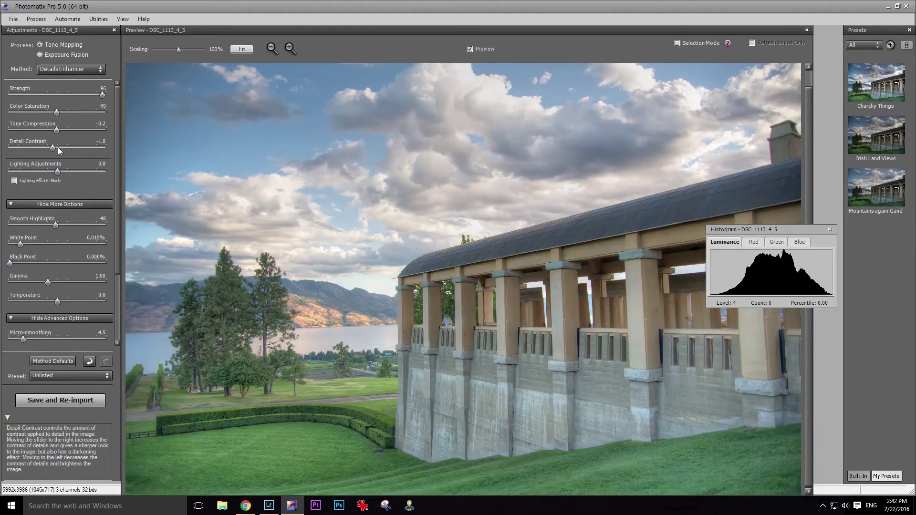
left_click_drag(58, 147, 64, 148)
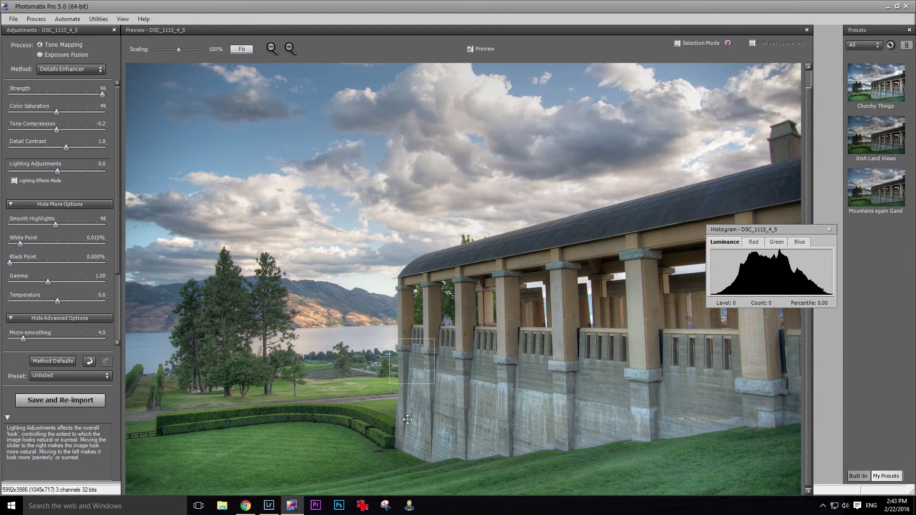
Compare smooth highlights at 96 and 5 before restoring it to 48, and set the white point to 0.062%.
scroll(119, 229, "down", 1)
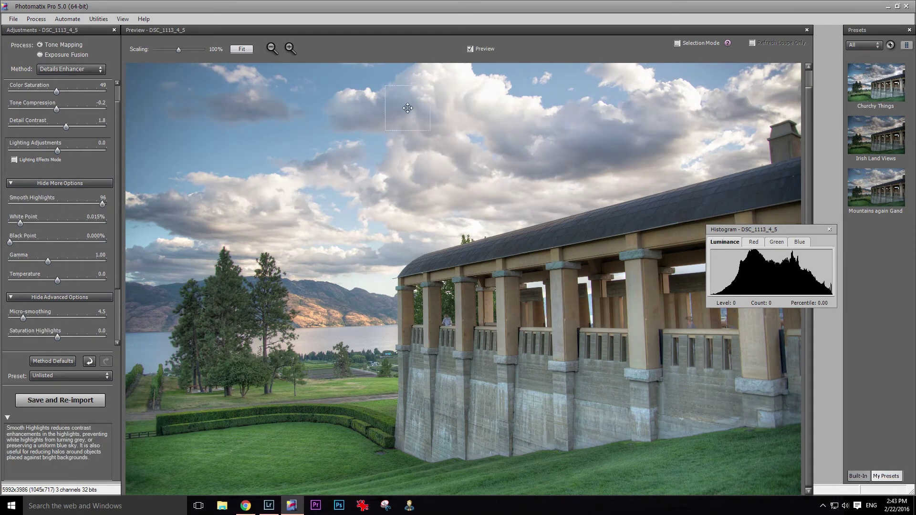
left_click(14, 205)
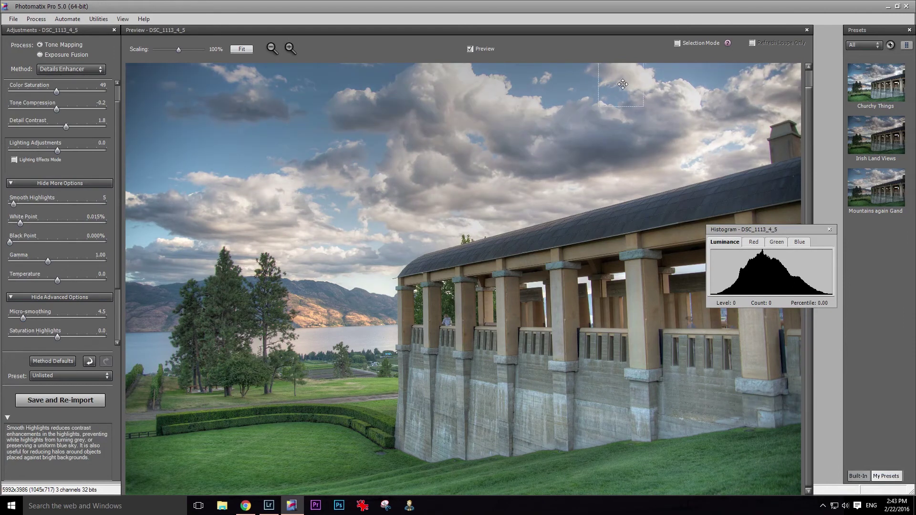
left_click(55, 202)
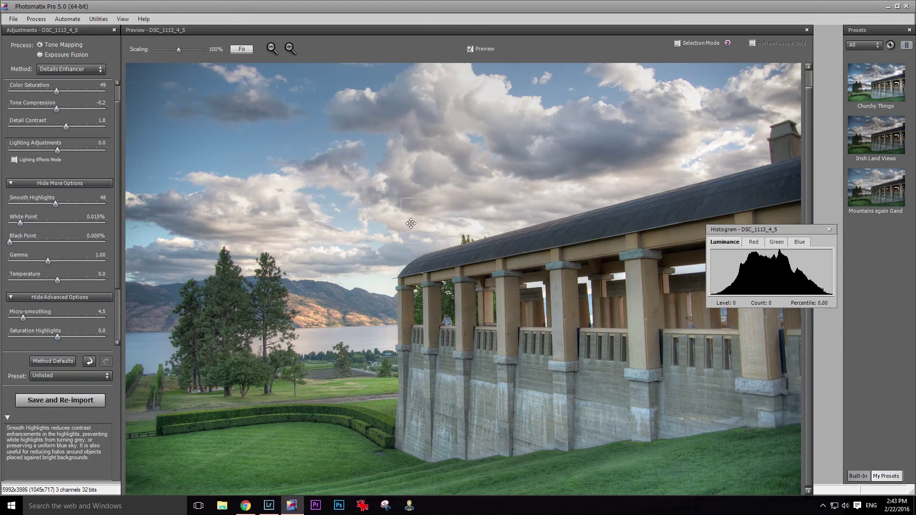
left_click(52, 222)
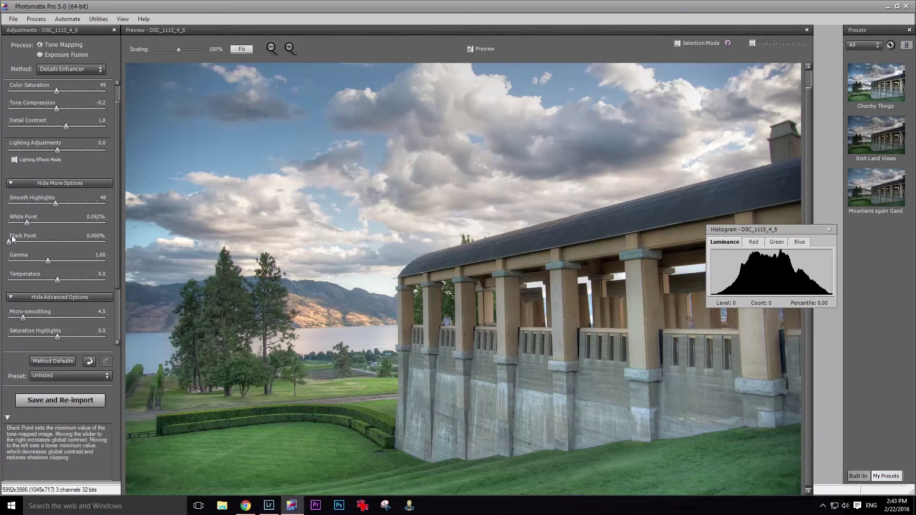
Test the midtone brightness with gamma at 0.62 and 0.37, and return gamma to 1.00.
scroll(38, 269, "down", 2)
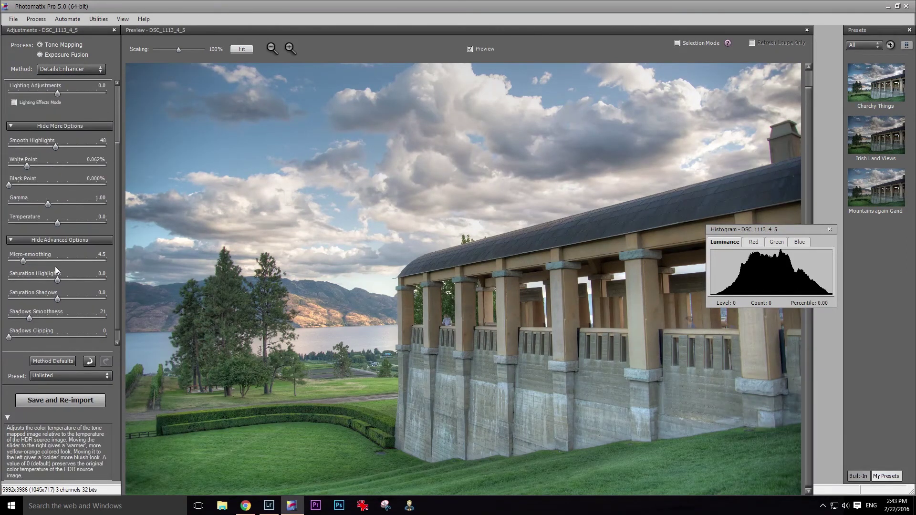
left_click(74, 204)
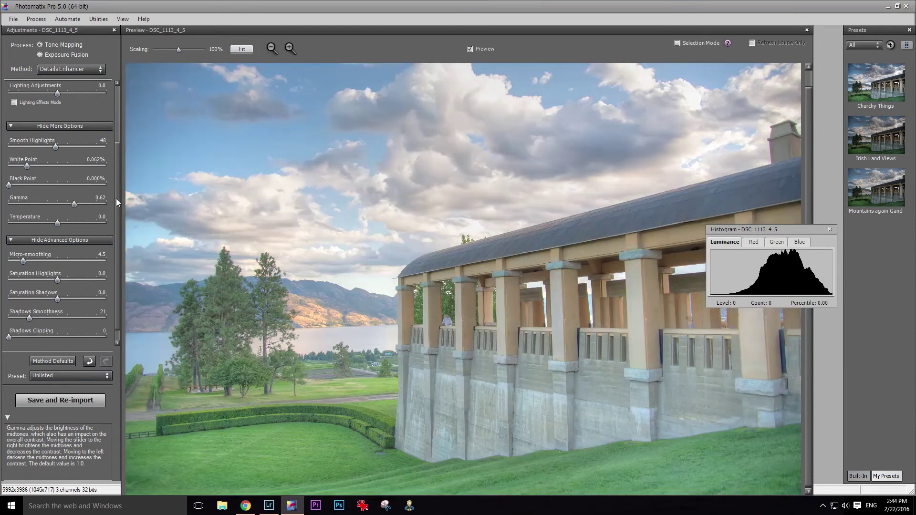
left_click(103, 204)
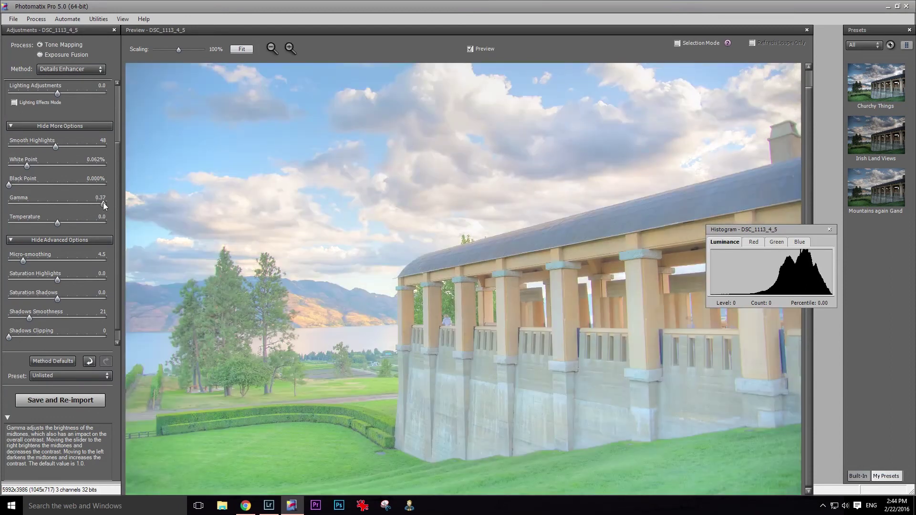
left_click(46, 205)
left_click(45, 204)
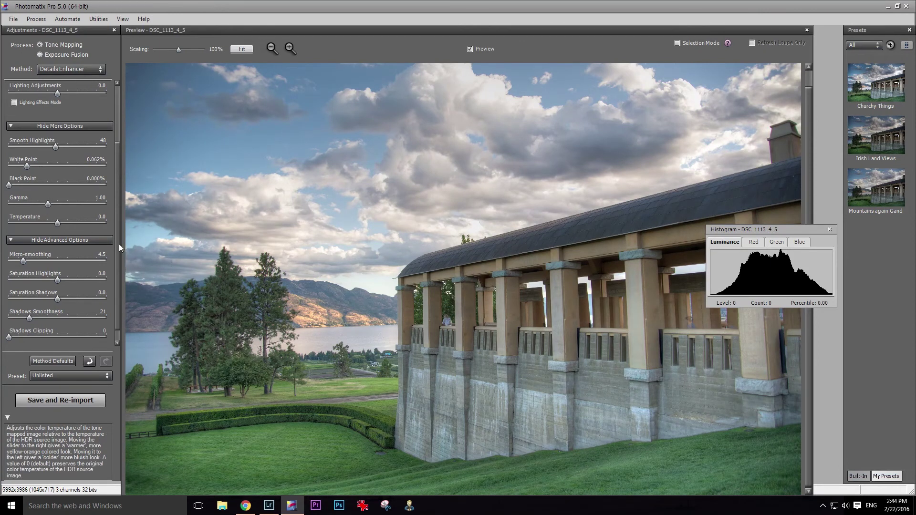
Warm the image to temperature 1.2, compare low and high micro-smoothing, and set micro-smoothing to 5.4.
left_click(73, 223)
scroll(119, 245, "down", 1)
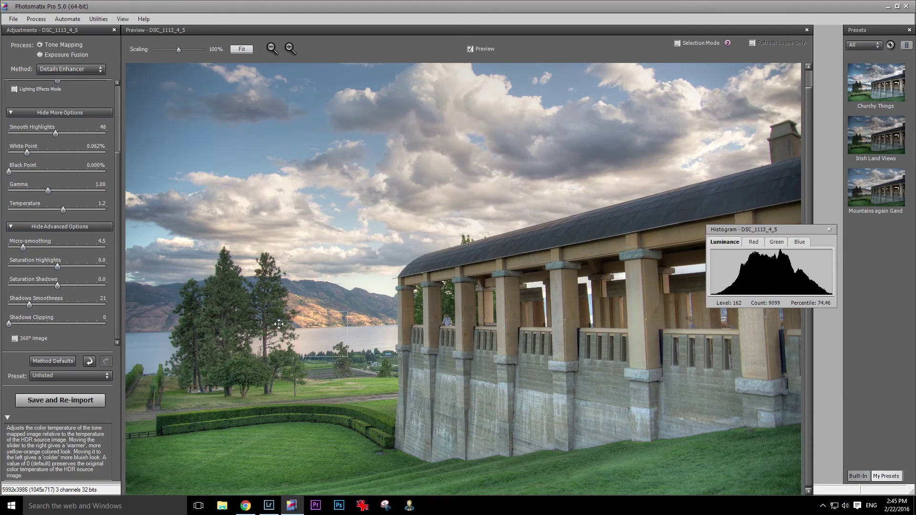
left_click(101, 248)
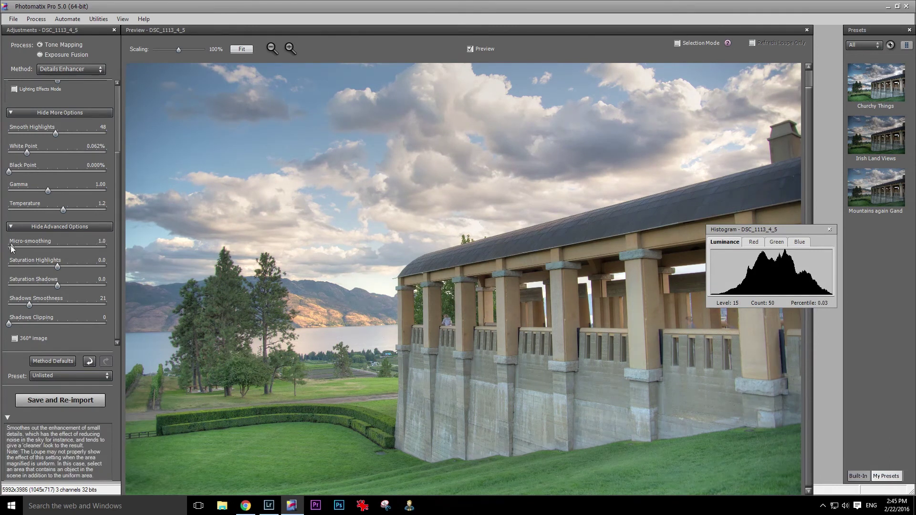
left_click_drag(12, 249, 10, 247)
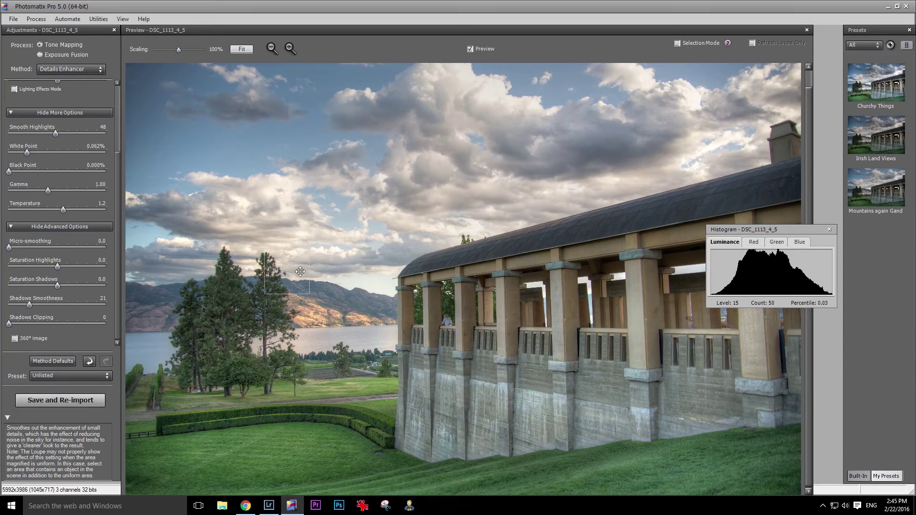
left_click(29, 247)
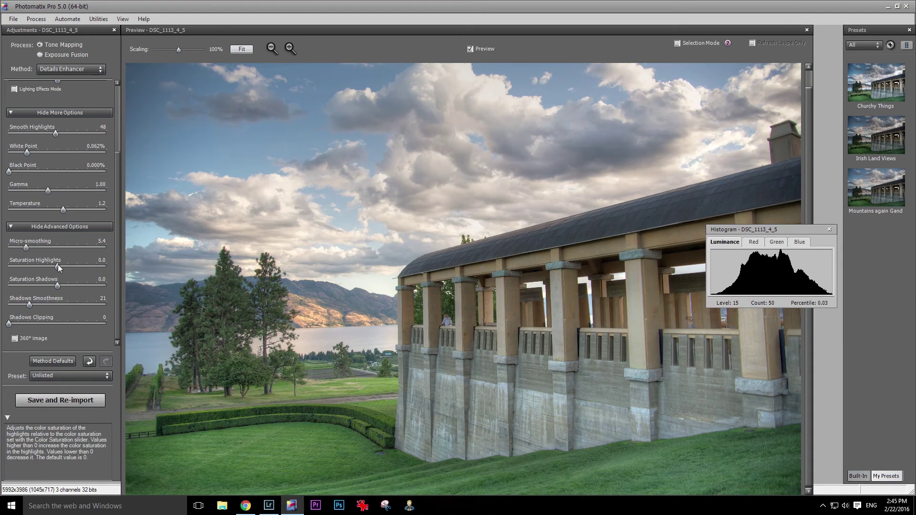
Set shadows smoothness to 24, test shadows clipping at 58, and return shadows clipping to 0.
left_click(102, 303)
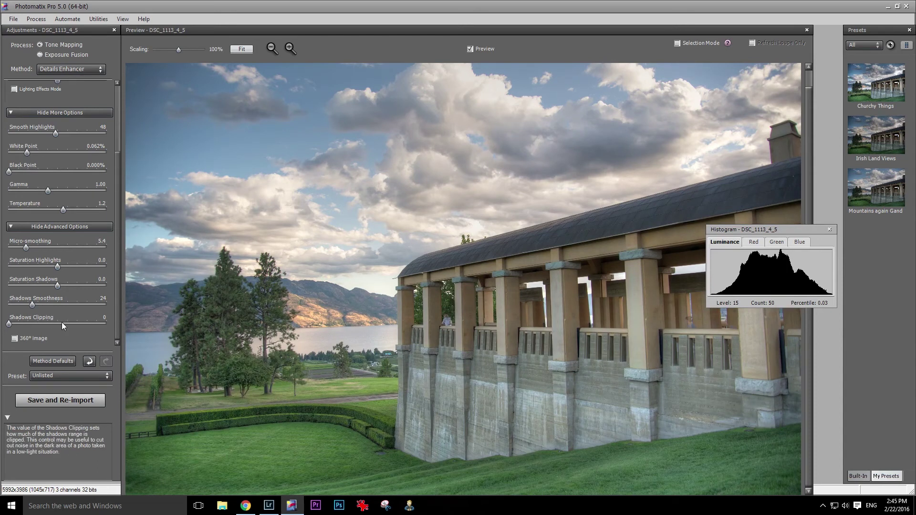
left_click_drag(62, 322, 65, 322)
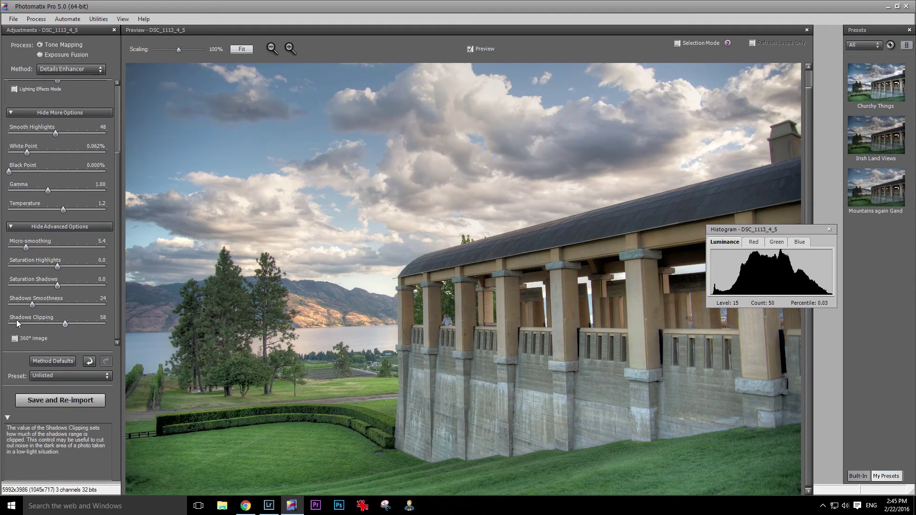
left_click_drag(10, 320, 8, 322)
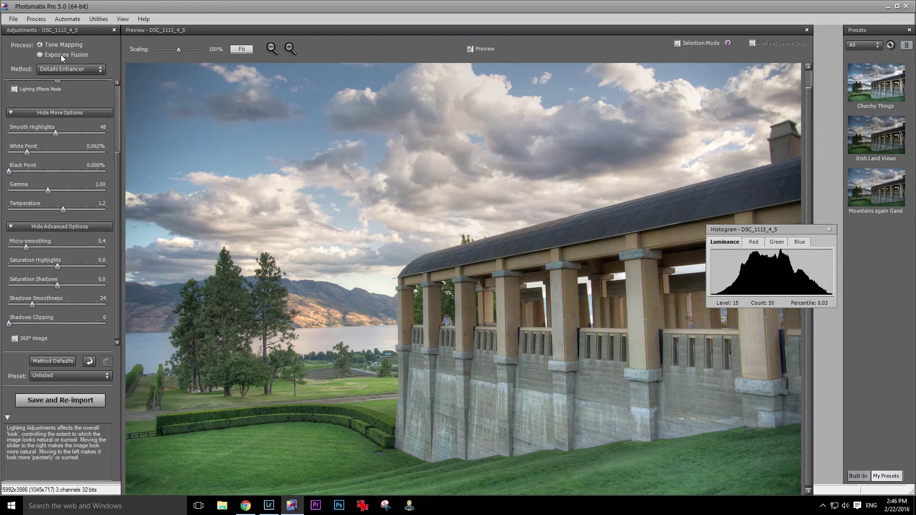
Preview Exposure Fusion with the Fusion/Natural method, return to Tone Mapping with Details Enhancer, and view the available tone mapping methods.
left_click(40, 54)
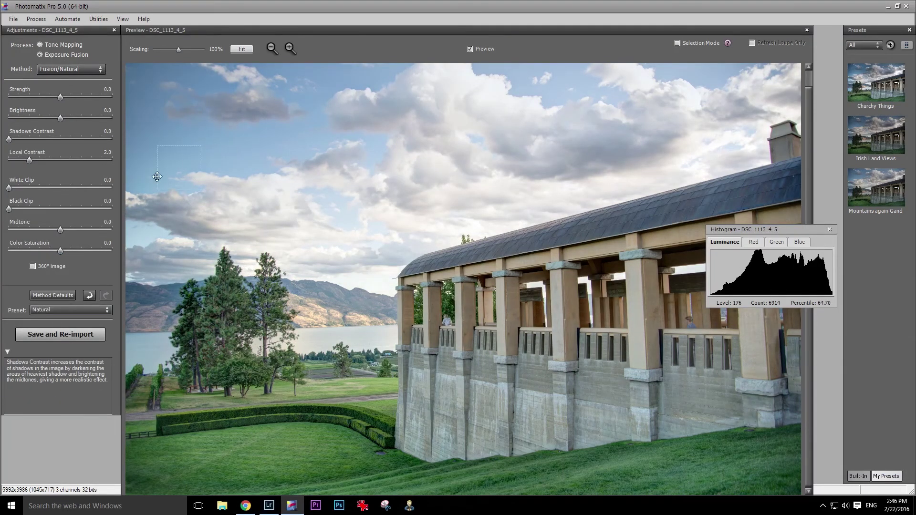
left_click(74, 70)
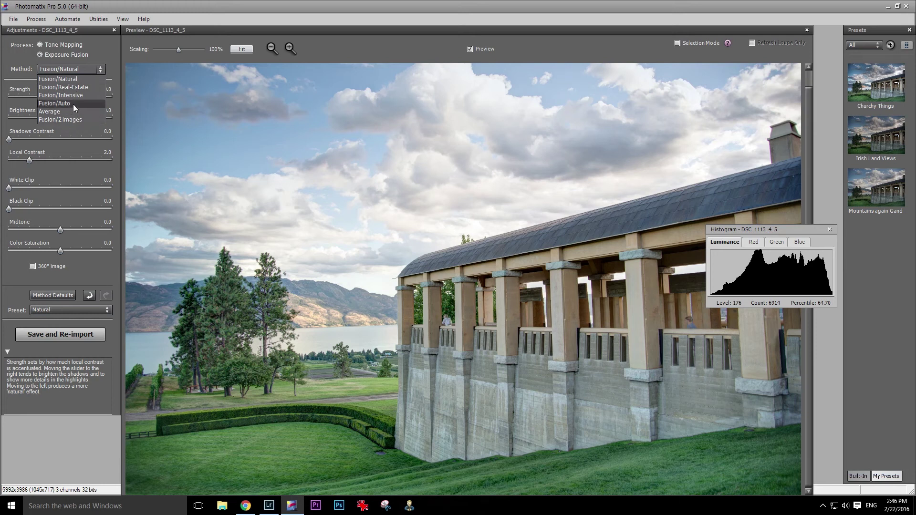
left_click(65, 45)
left_click(40, 45)
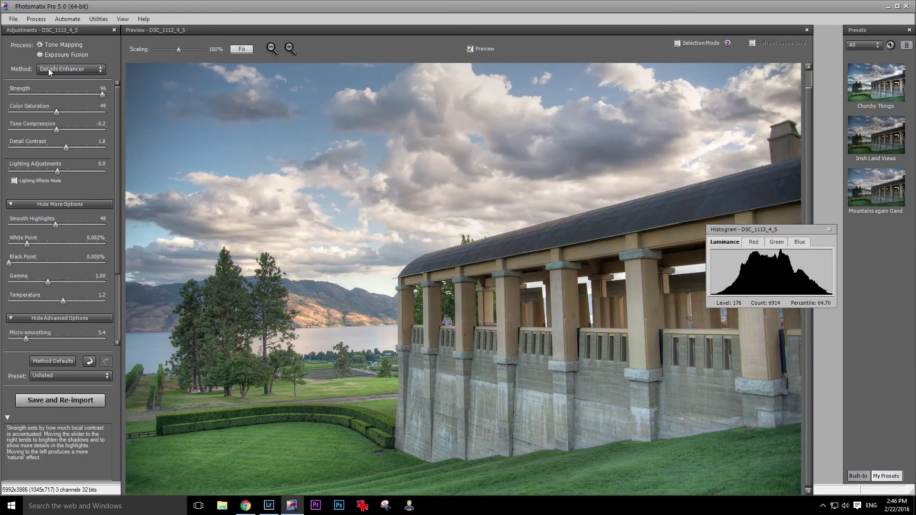
left_click(89, 70)
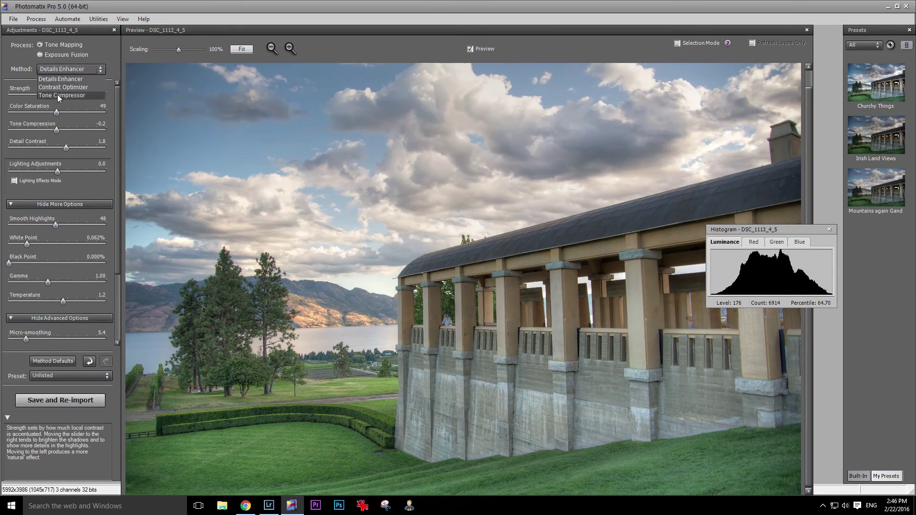
left_click(184, 5)
left_click(567, 53)
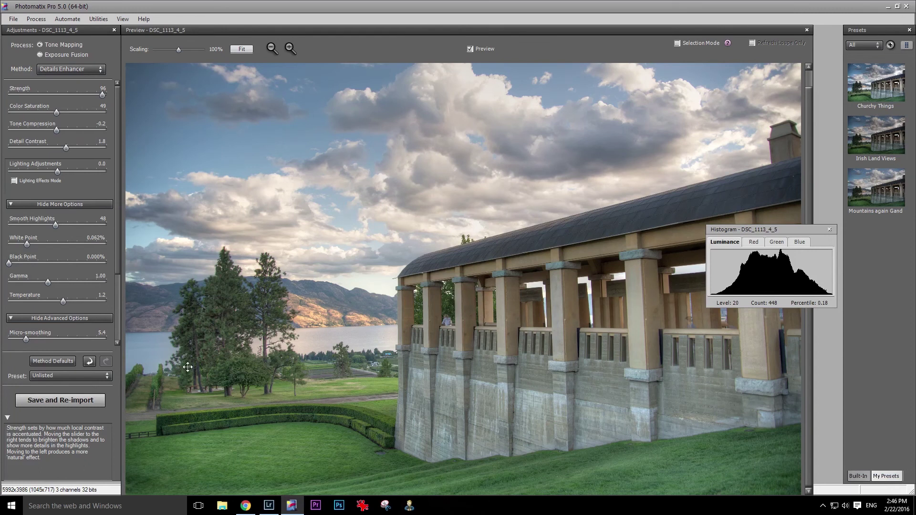
Save the tone-mapped image, re-import it into Lightroom, and open DSC_1113_4_5-2.tif in the Develop module.
left_click(34, 399)
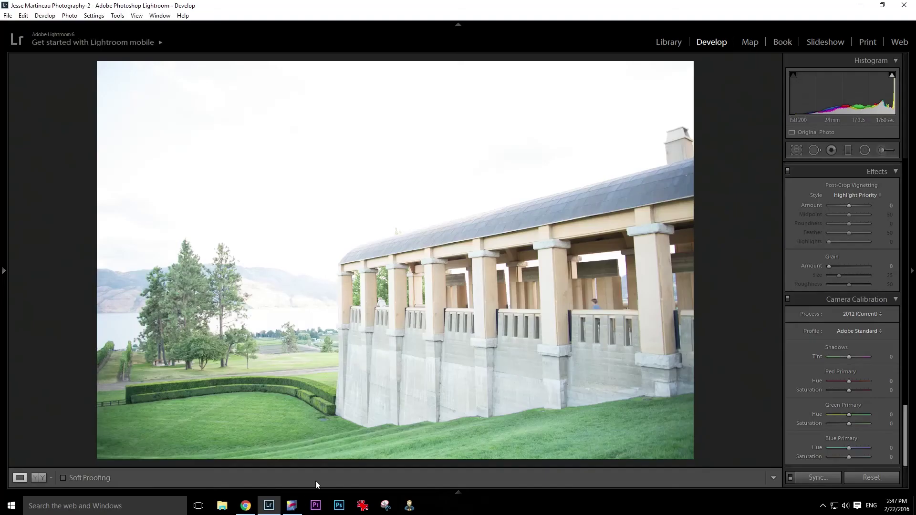
mouse_move(320, 484)
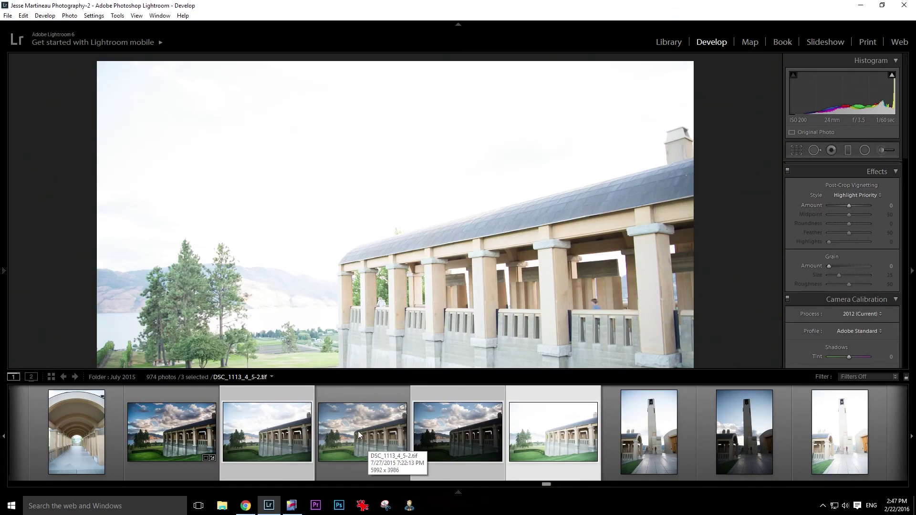
left_click(361, 434)
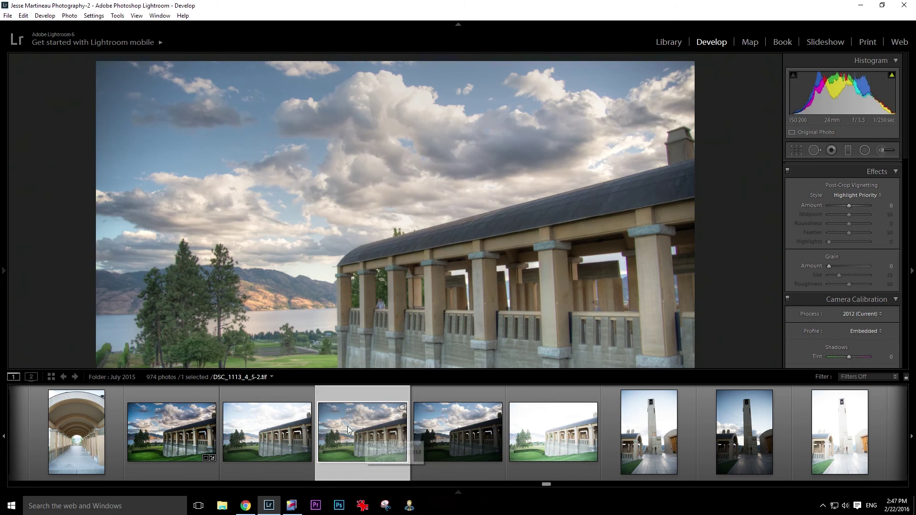
left_click(329, 420)
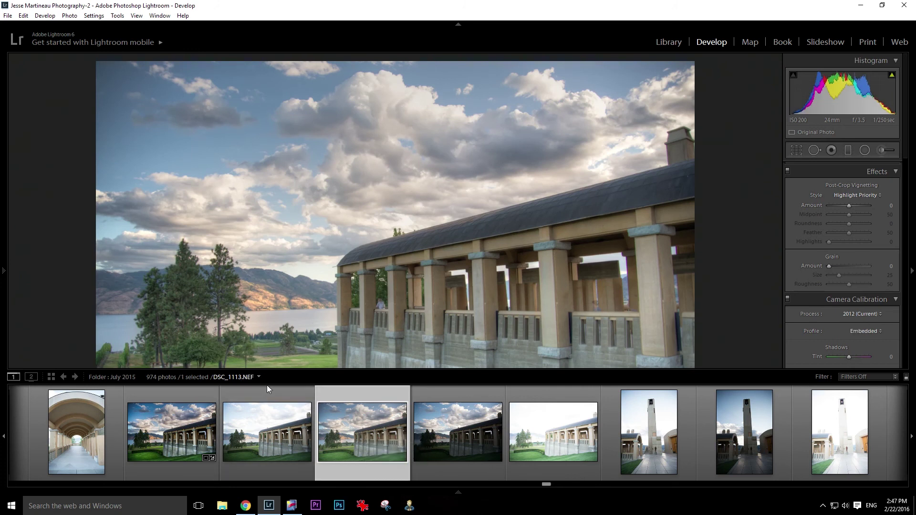
View the bracketed originals DSC_1113.NEF, DSC_1114.NEF and the overexposed frame, and return to the HDR image DSC_1113_4_5-2.tif.
left_click(282, 443)
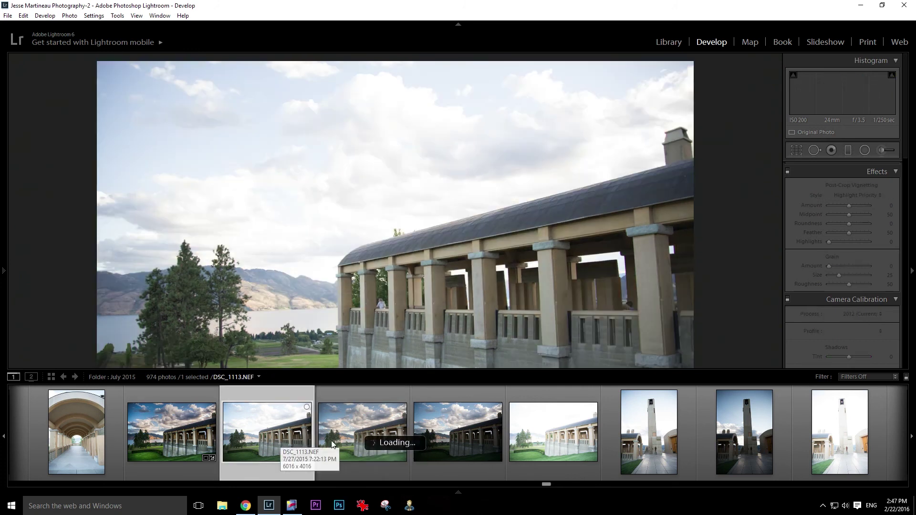
left_click(464, 437)
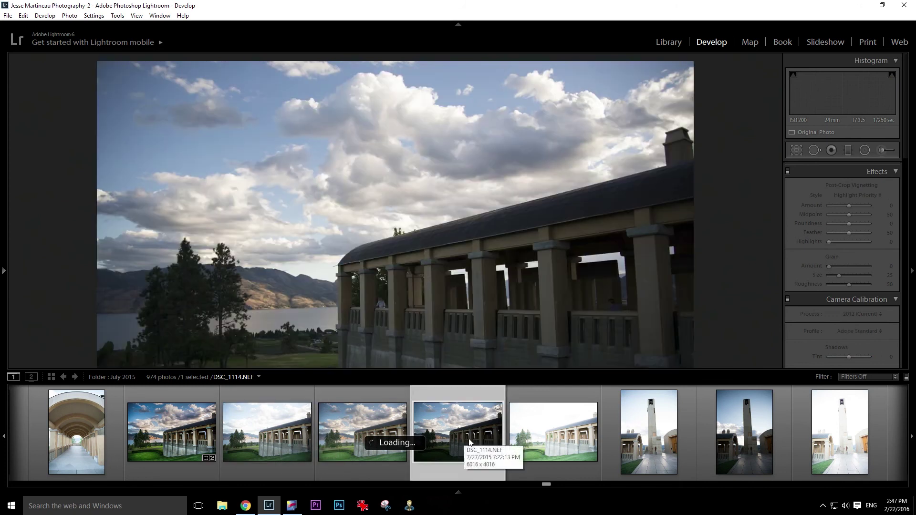
left_click(561, 439)
left_click(351, 440)
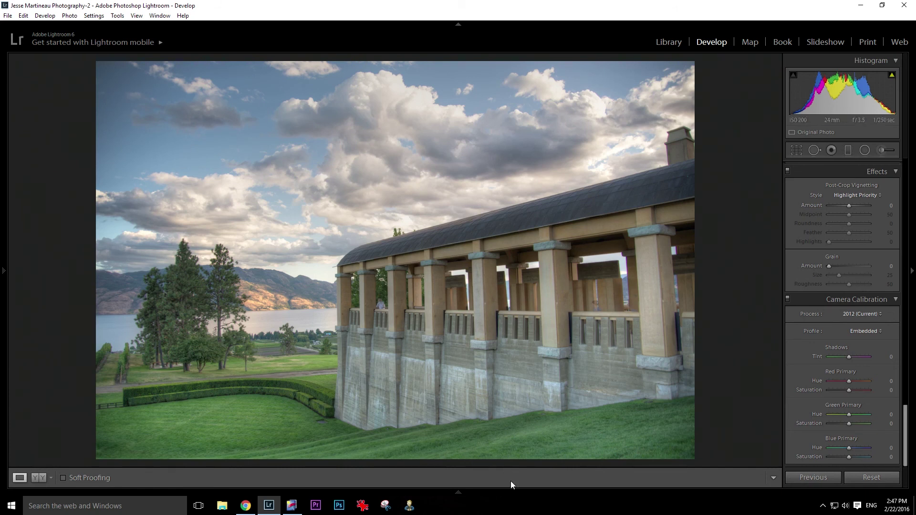
Compare the fully edited version DSC_1113_4_5.tif with the new HDR image DSC_1113_4_5-2.tif, switching between them twice.
mouse_move(508, 493)
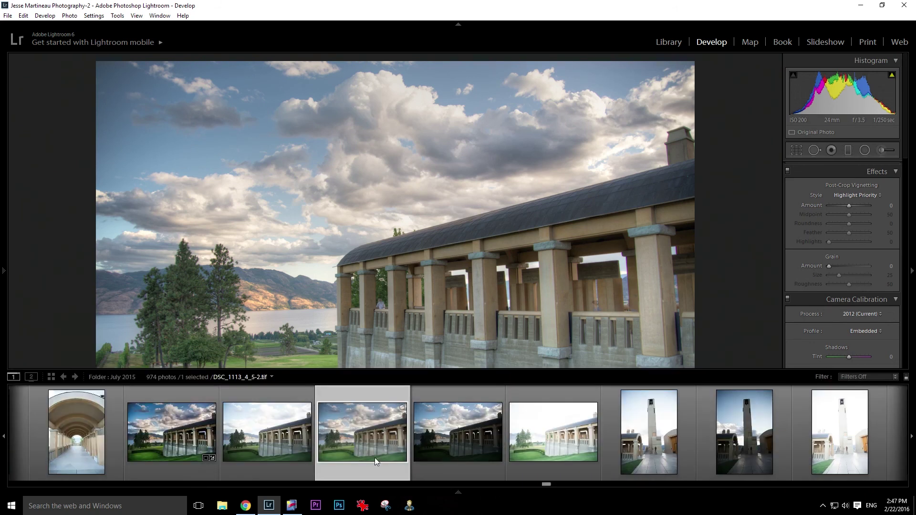
left_click(156, 433)
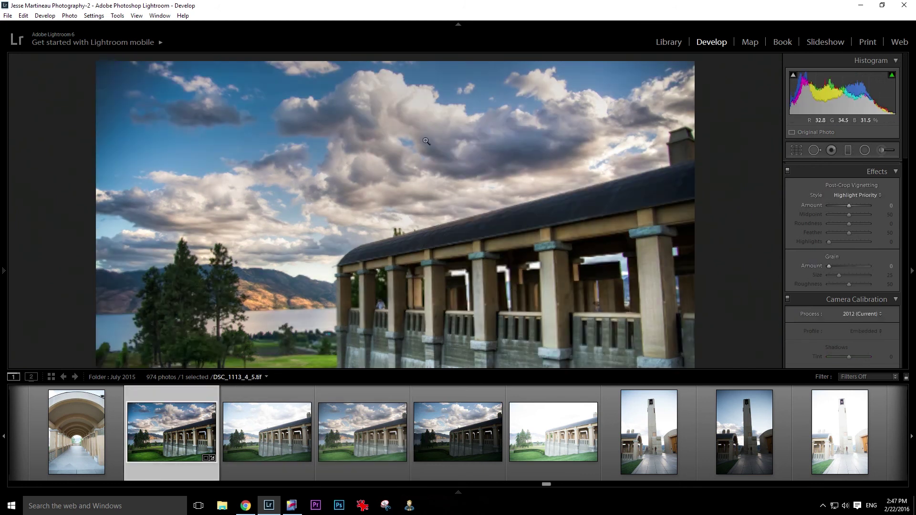
left_click(343, 445)
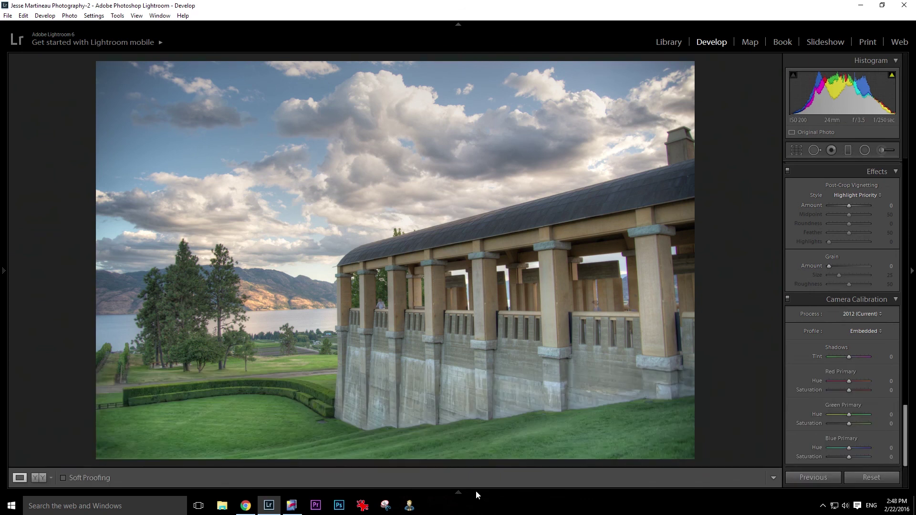
mouse_move(474, 491)
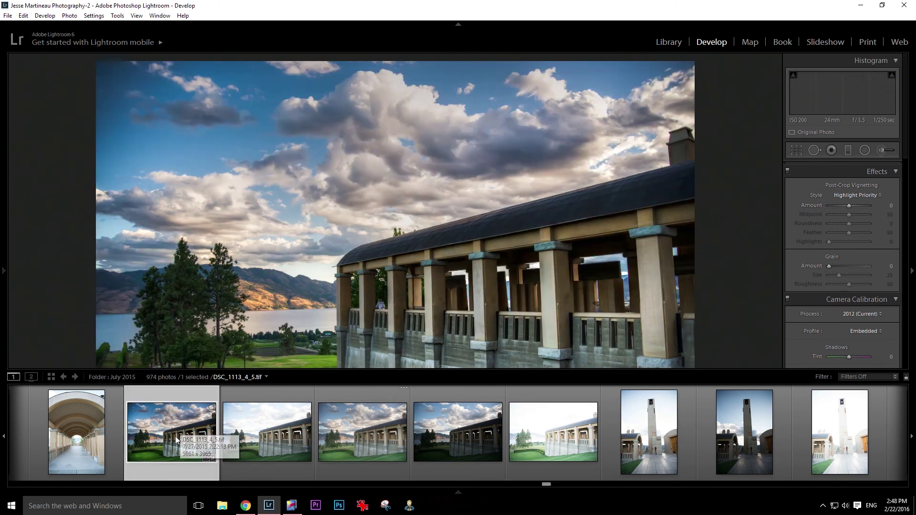
left_click(180, 428)
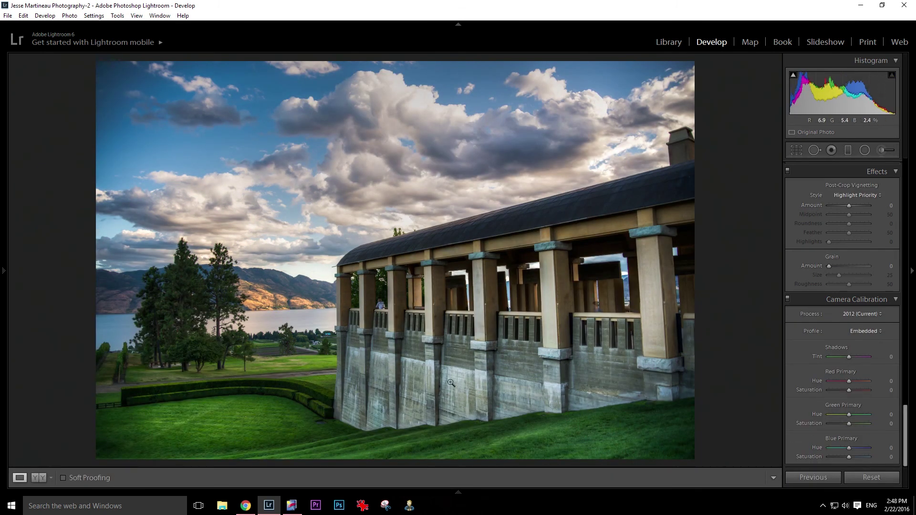
mouse_move(466, 489)
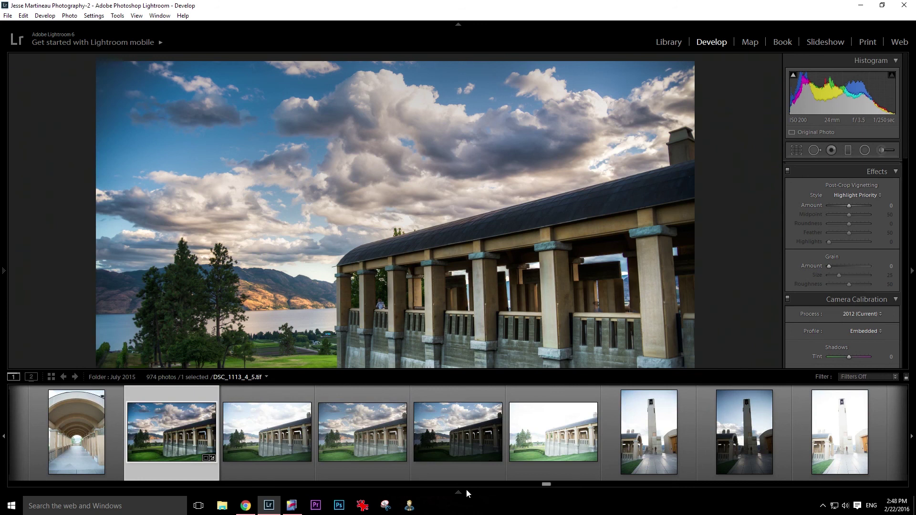
left_click(366, 446)
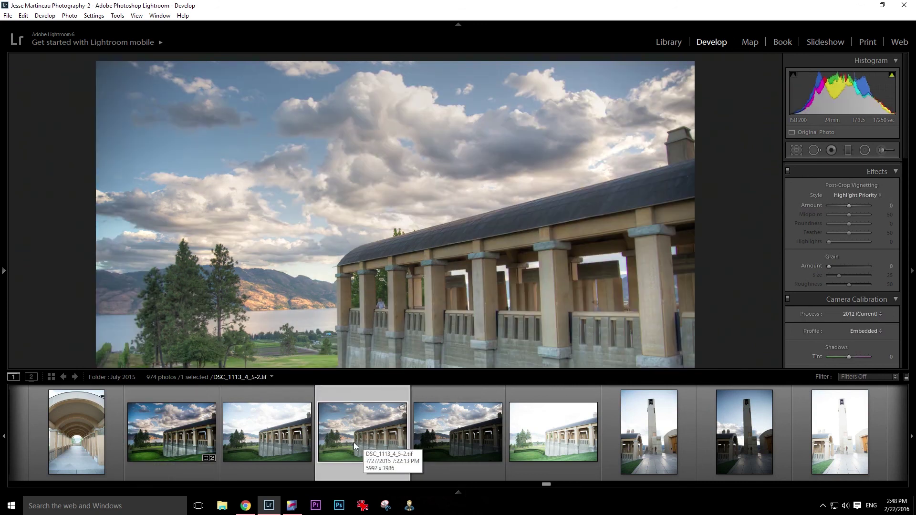
Review the bracketed exposures DSC_1113.NEF, DSC_1114.NEF and DSC_1115.NEF once more against the merged HDR image.
left_click(277, 434)
left_click(477, 426)
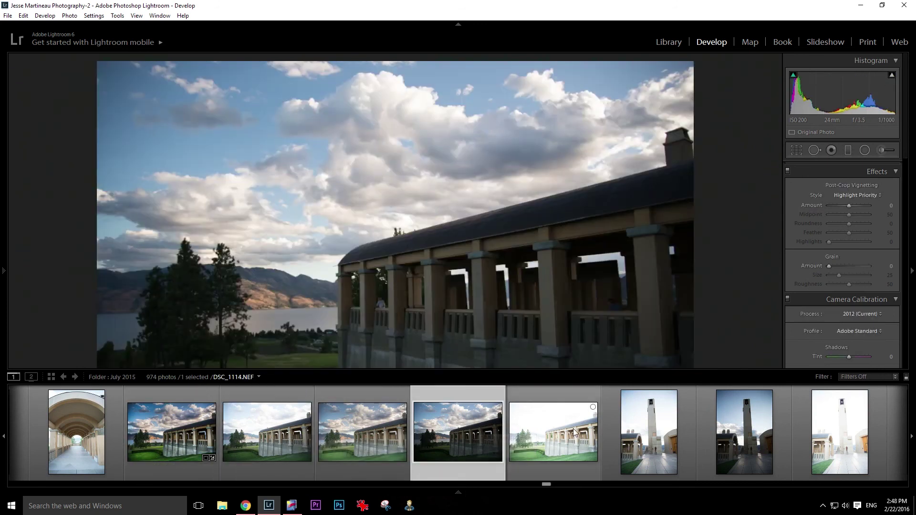
left_click(554, 431)
left_click(471, 437)
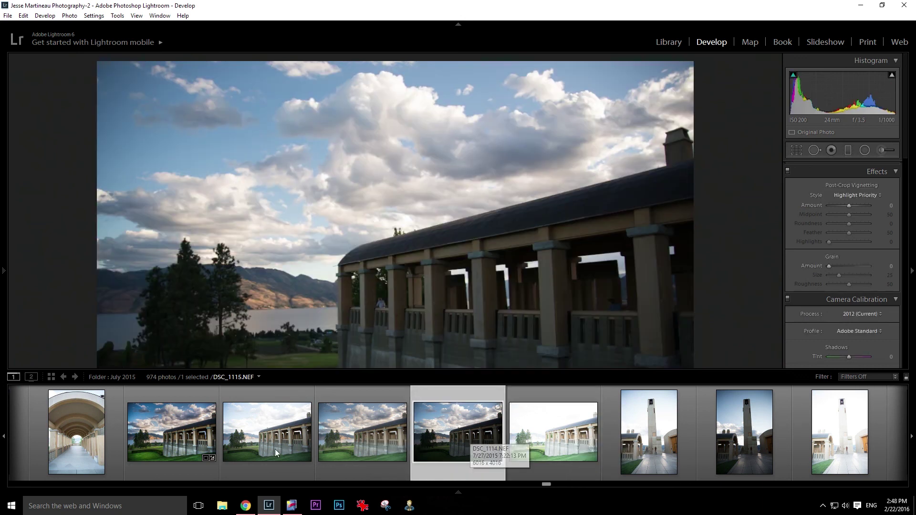
left_click(248, 445)
left_click(342, 428)
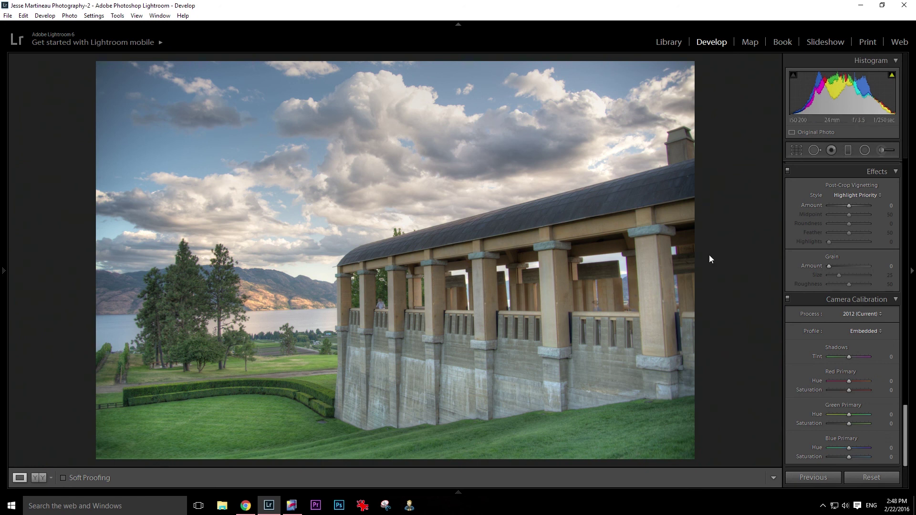
Examine the color and contrast of the edited DSC_1113_4_5.tif, and return to the unedited HDR file DSC_1113_4_5-2.tif.
mouse_move(469, 496)
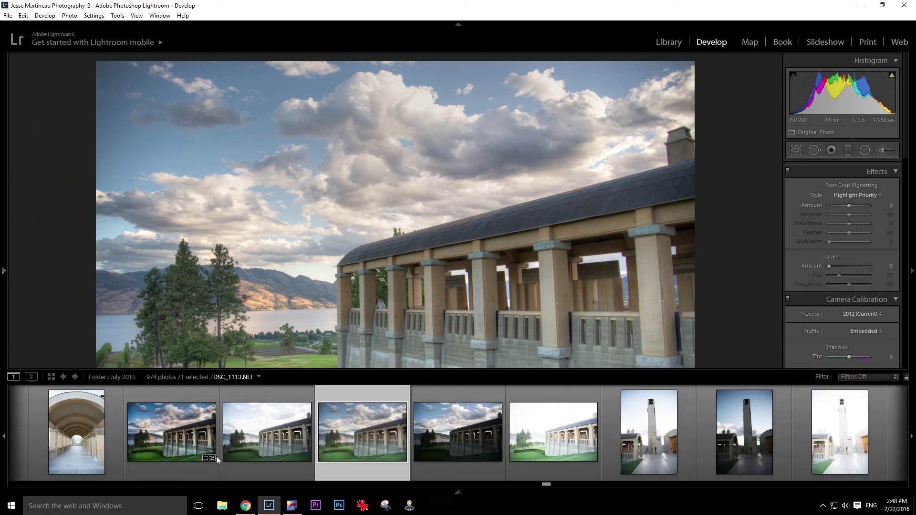
left_click(178, 432)
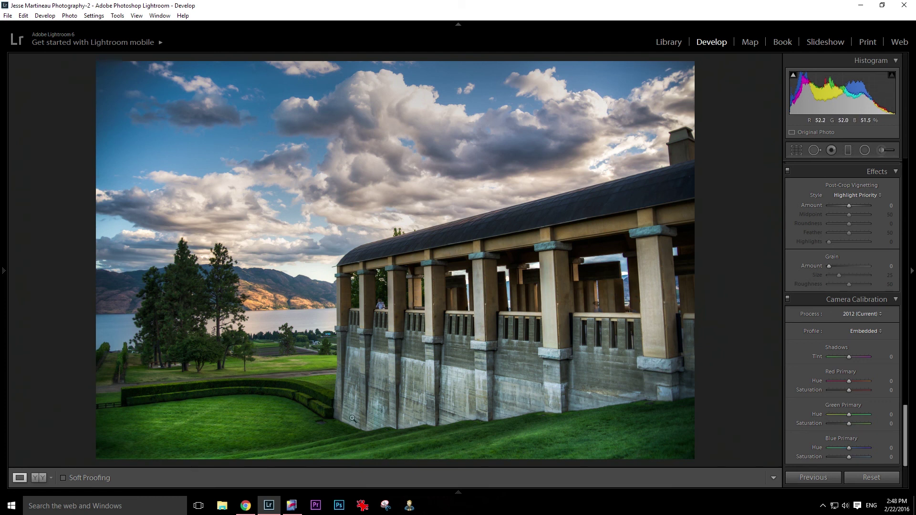
mouse_move(471, 490)
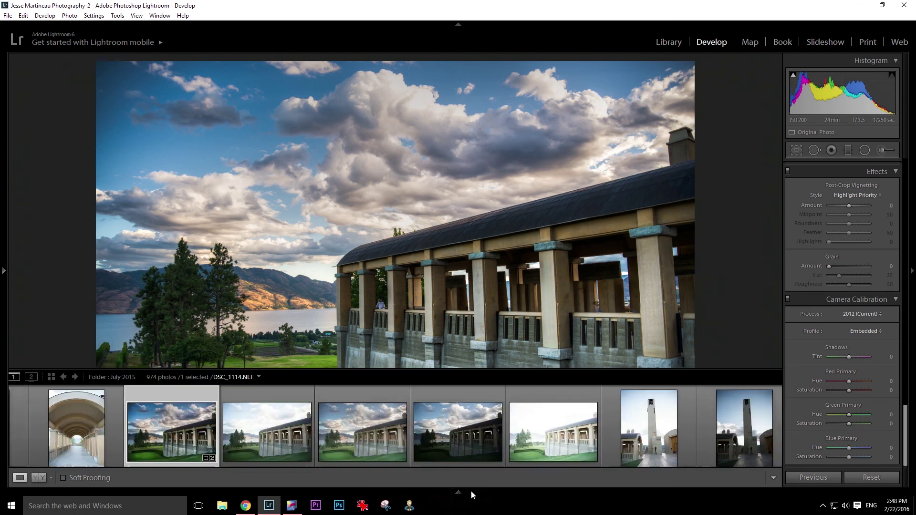
left_click(367, 427)
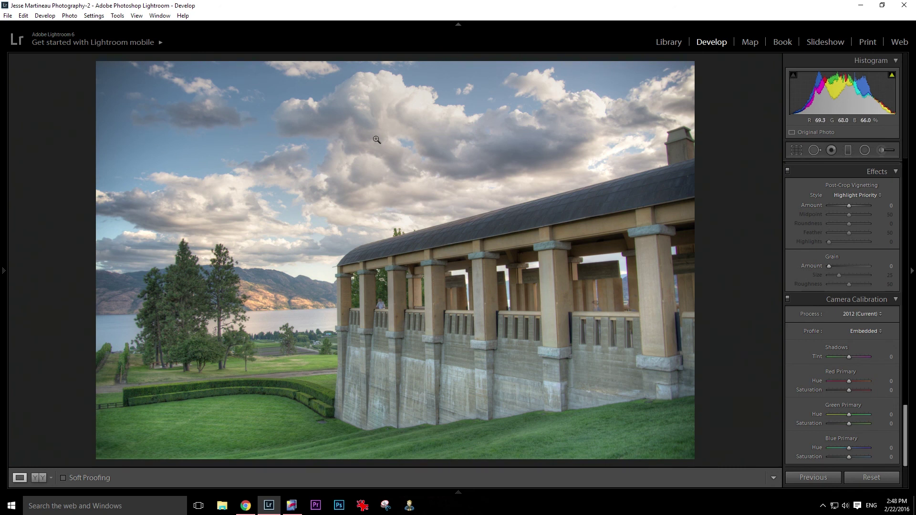
Switch to Chrome and browse the recent posts on the lightscameradad.com home page.
left_click(244, 506)
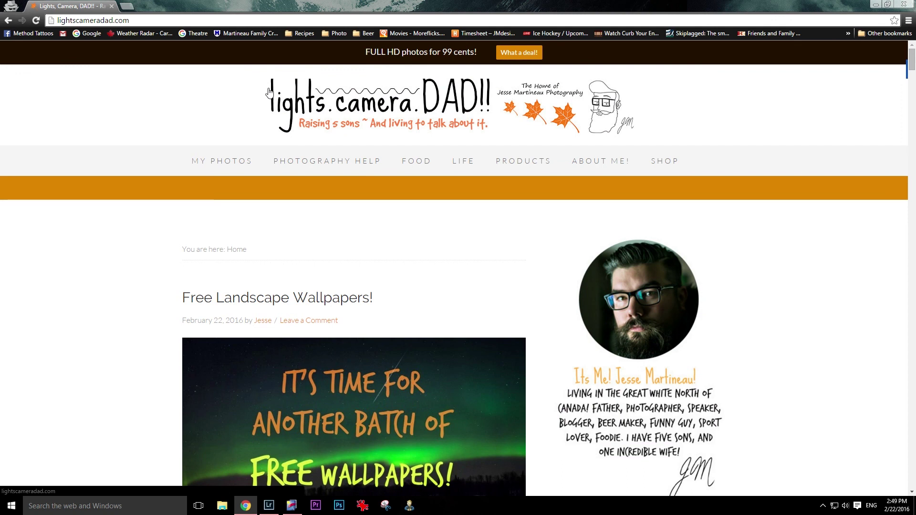
scroll(429, 215, "down", 6)
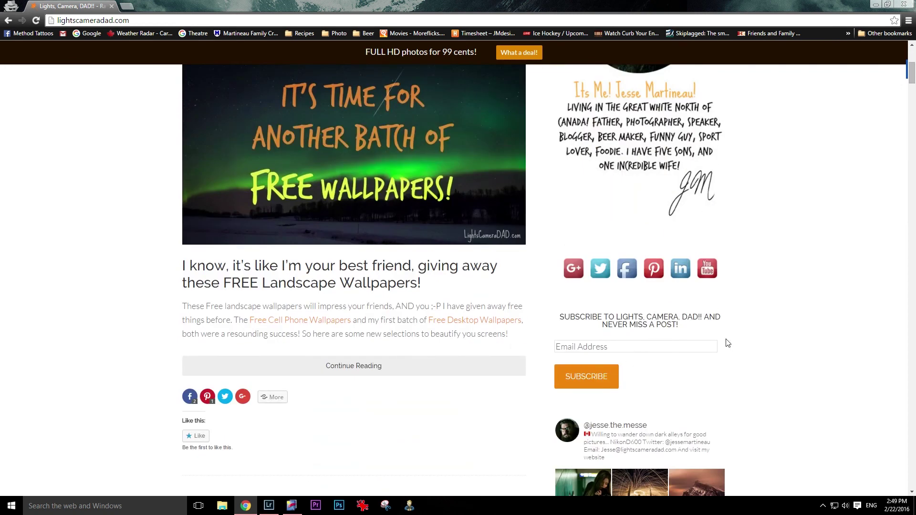
scroll(205, 179, "down", 12)
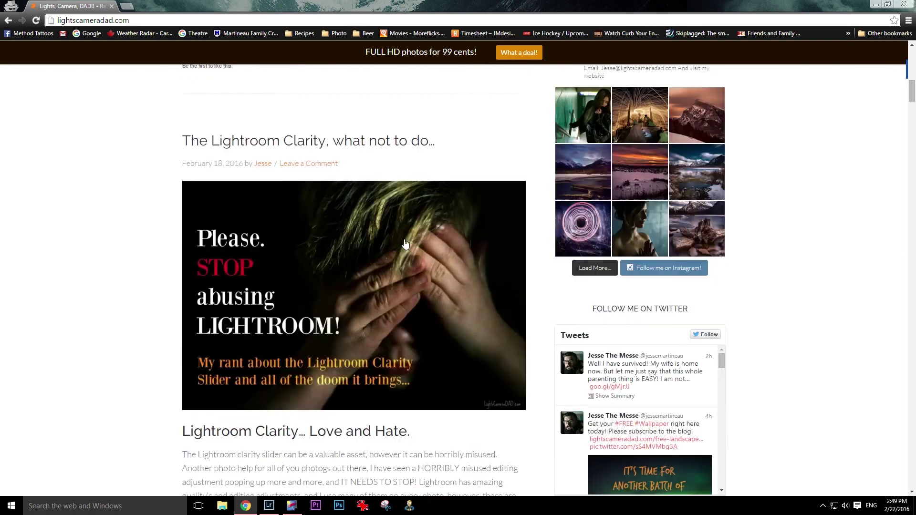
scroll(328, 286, "down", 16)
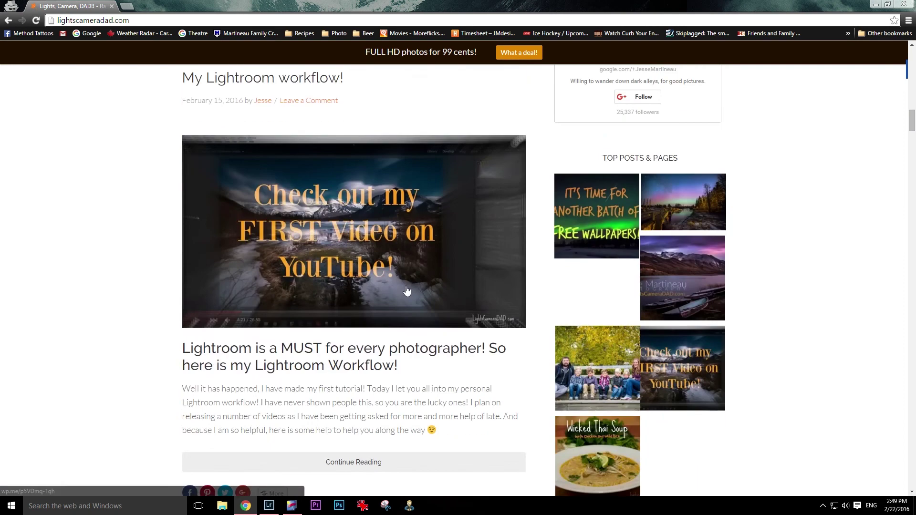
scroll(403, 284, "down", 5)
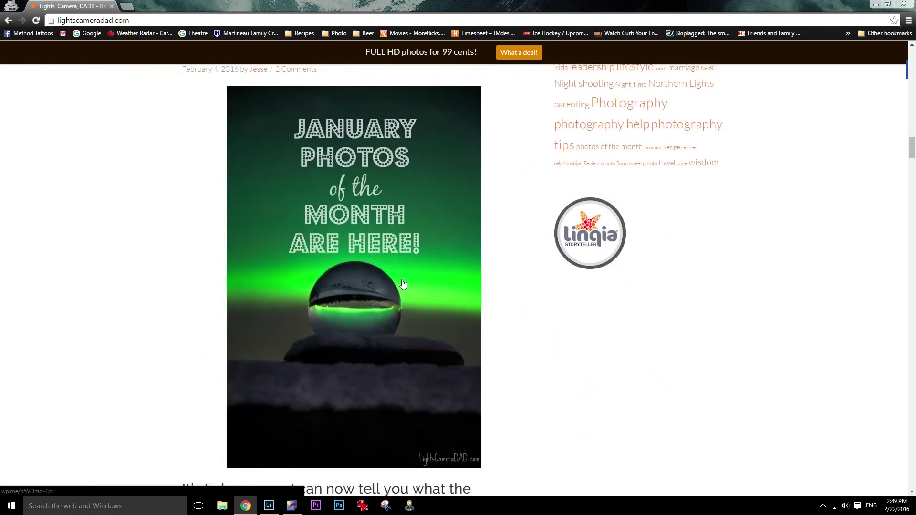